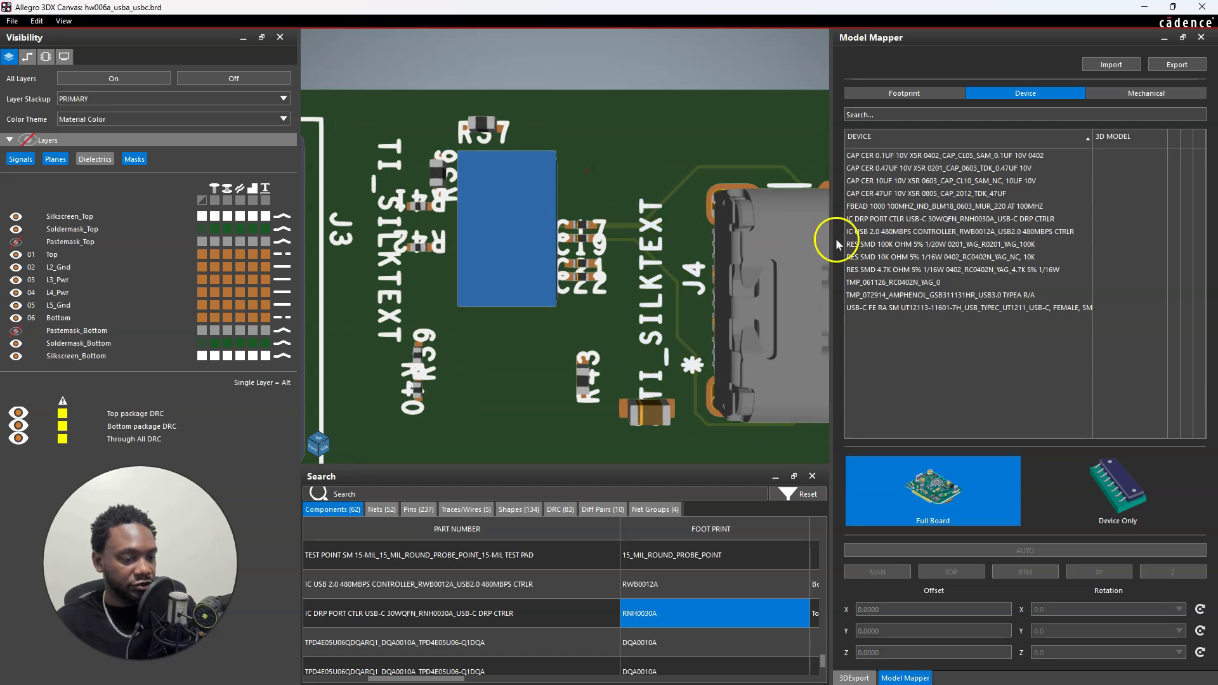
- Find the RNH0030A footprint of the unmodeled chip near J4 in the Model Mapper and open its 3D model selection
click(524, 204)
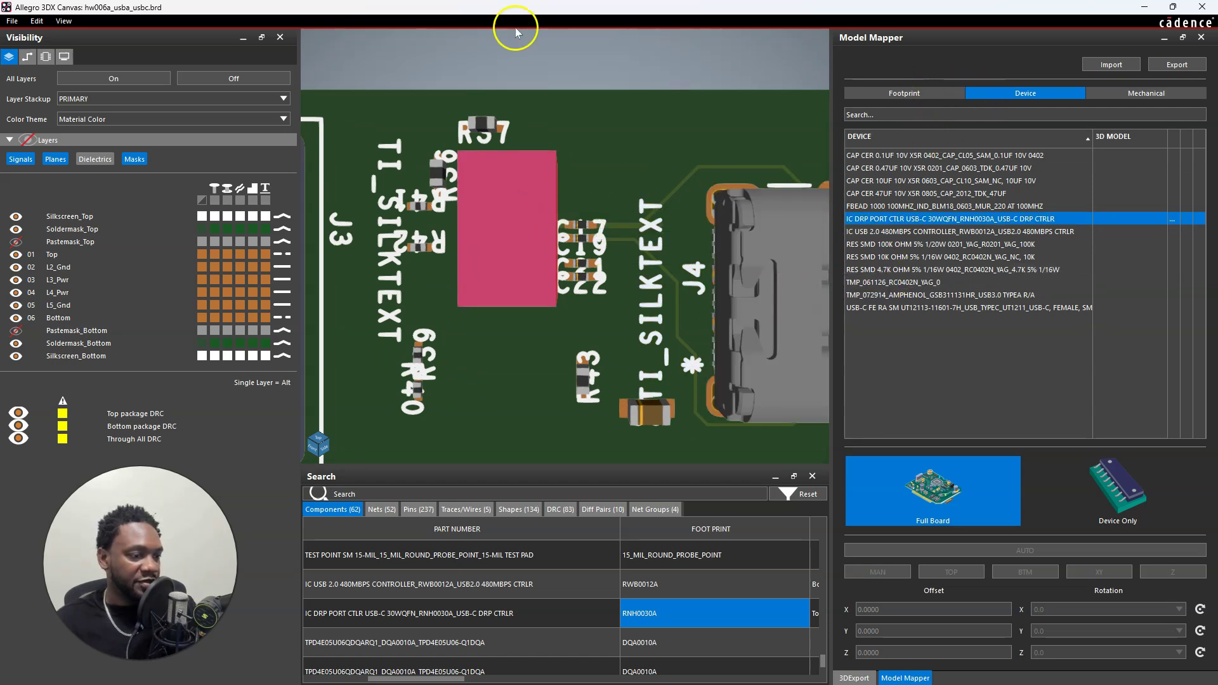
click(63, 21)
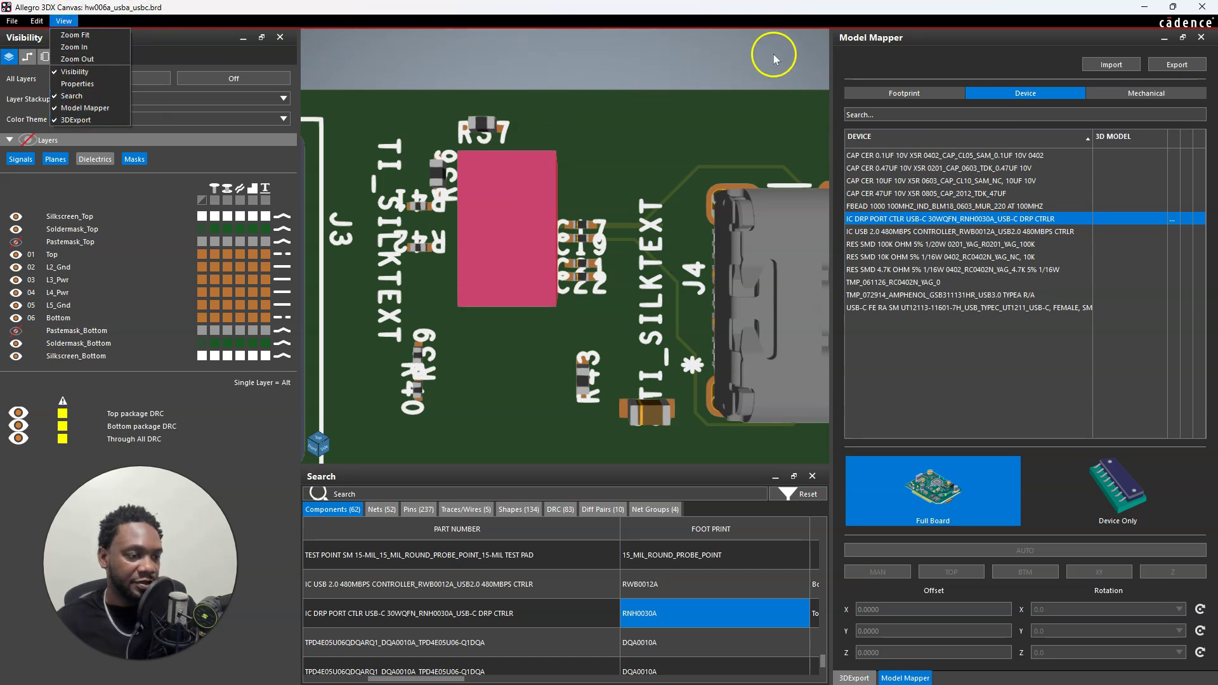
click(927, 9)
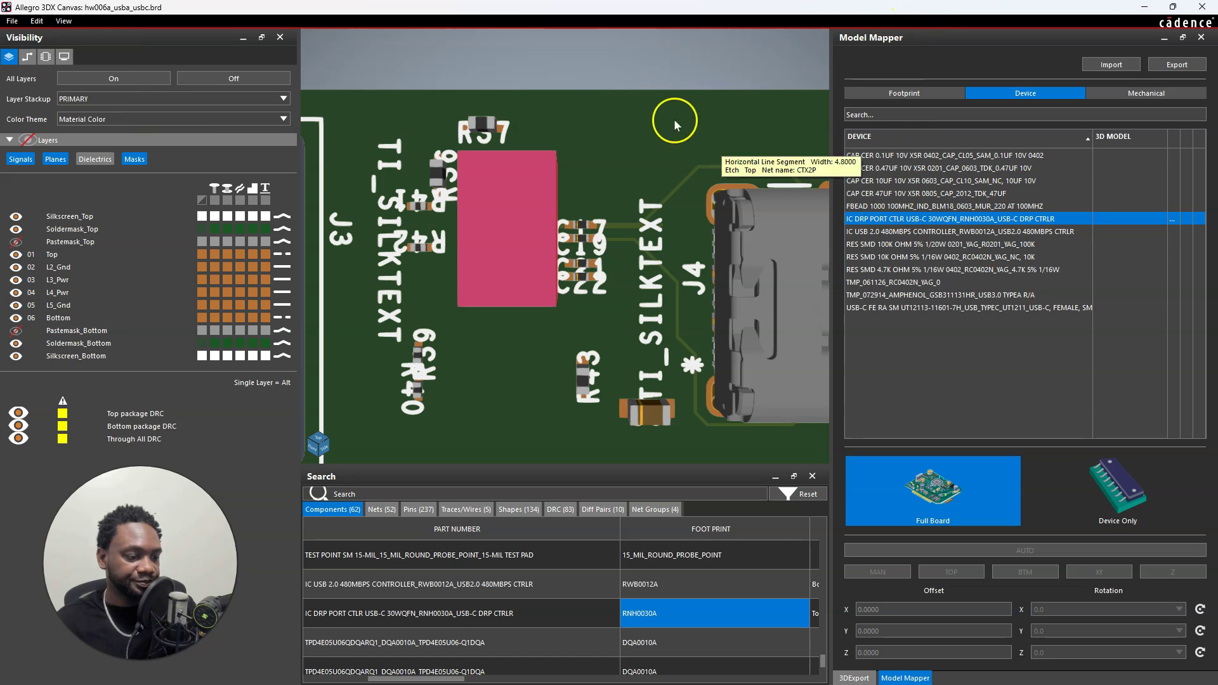
click(923, 93)
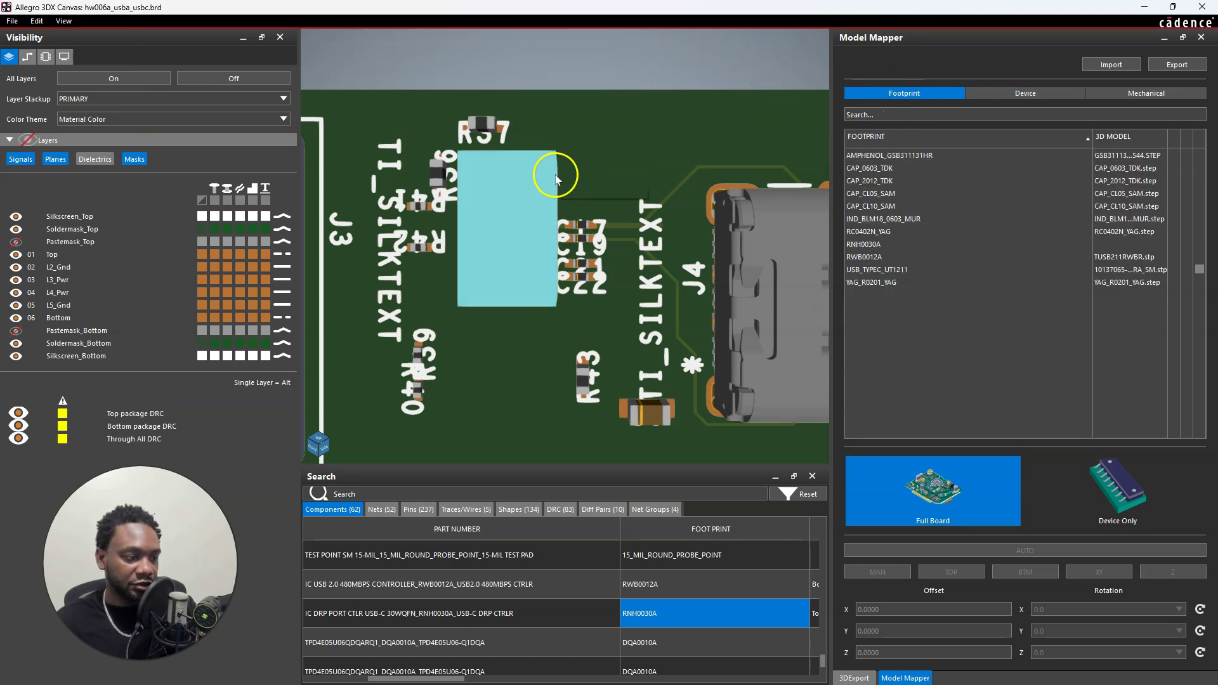
click(1114, 246)
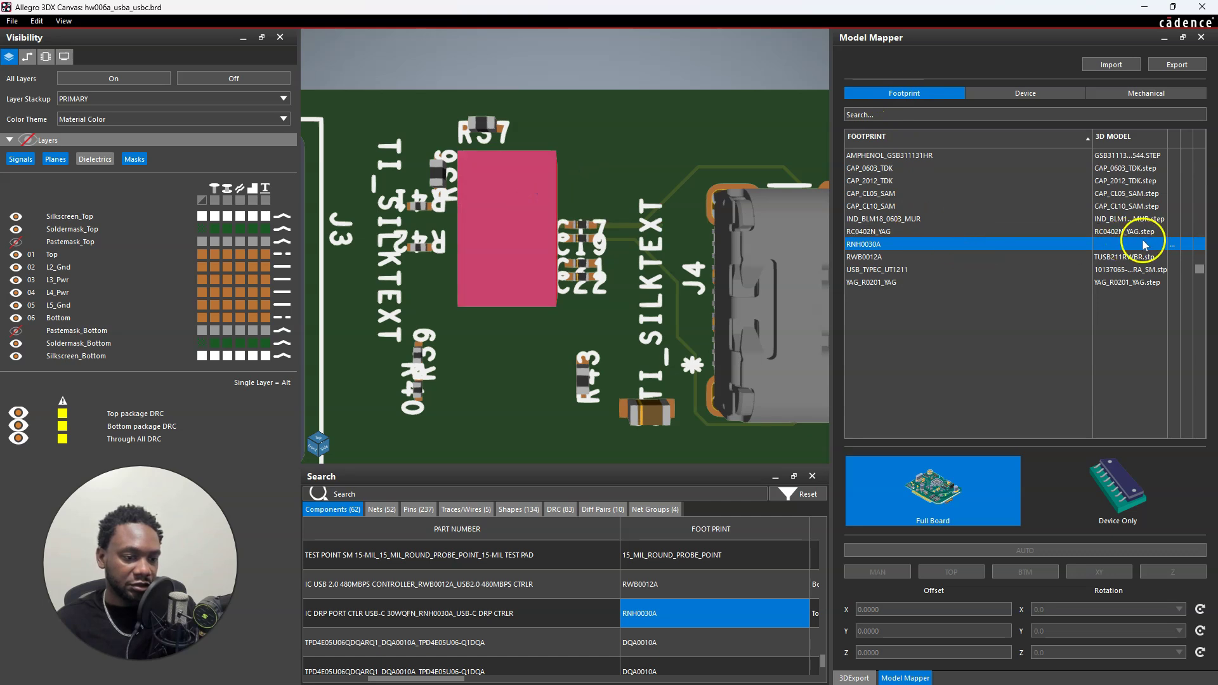
click(1172, 245)
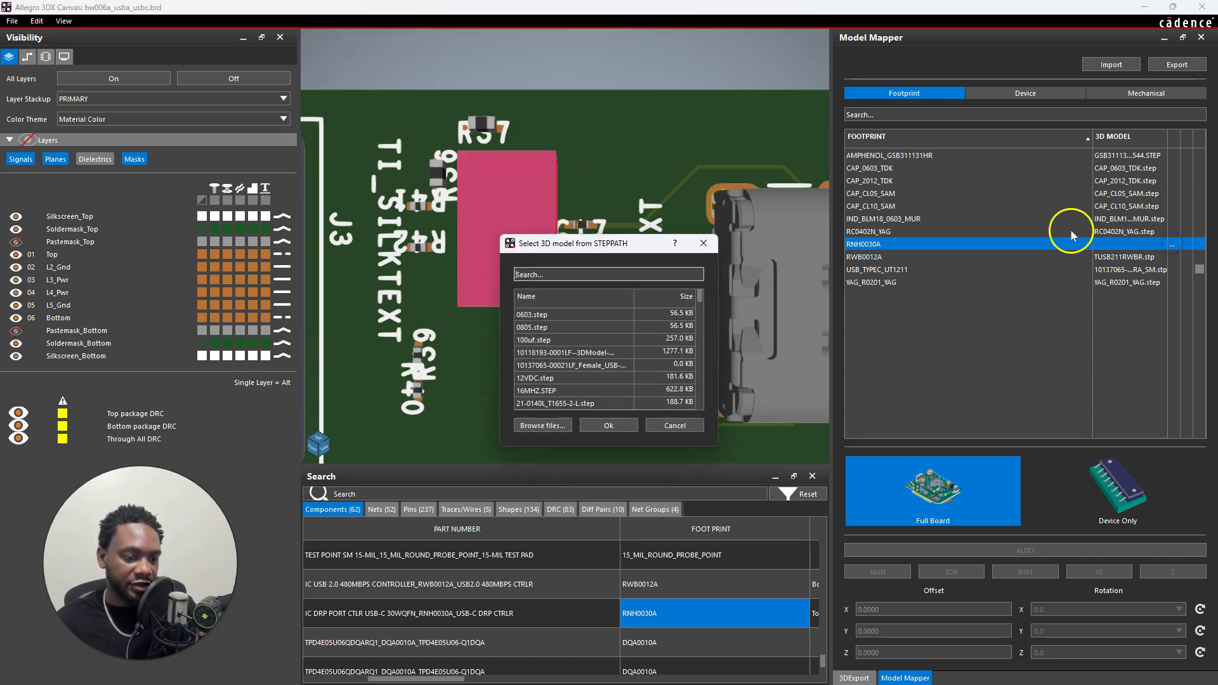
- Check the available STEP models, browse to the project's libraries_parts\STEP folder, and enlarge the file dialog
scroll(577, 322, down, 10)
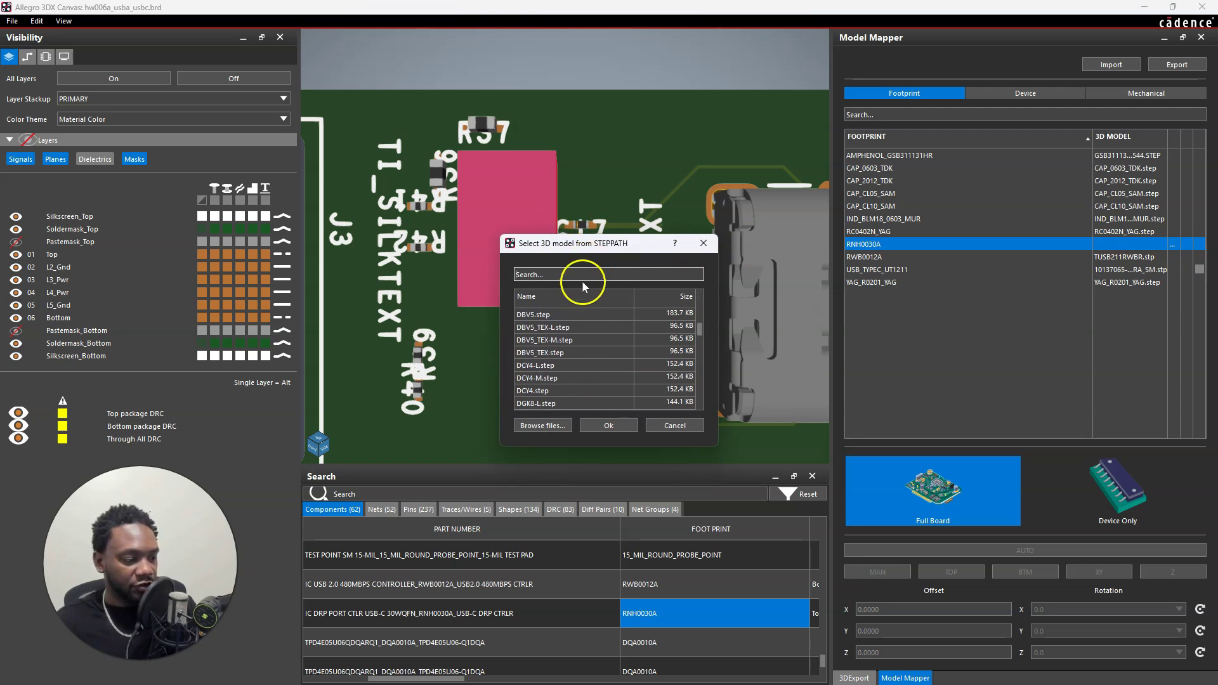
scroll(584, 373, down, 10)
mouse_move(680, 683)
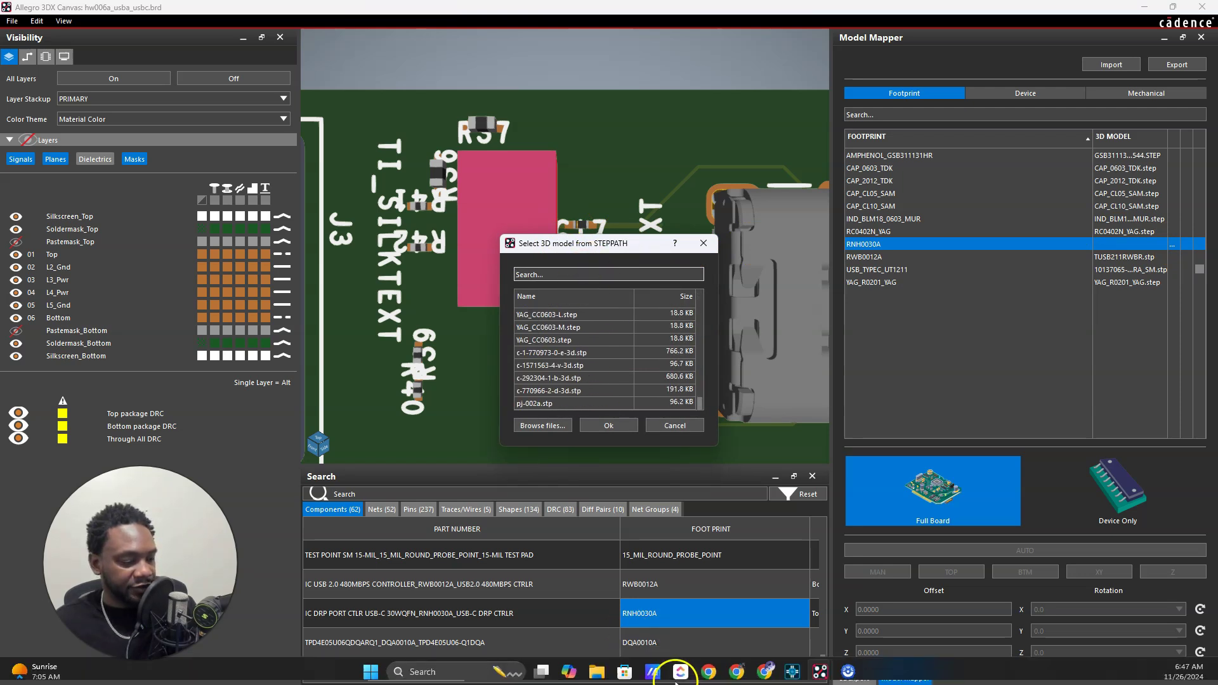
mouse_move(782, 678)
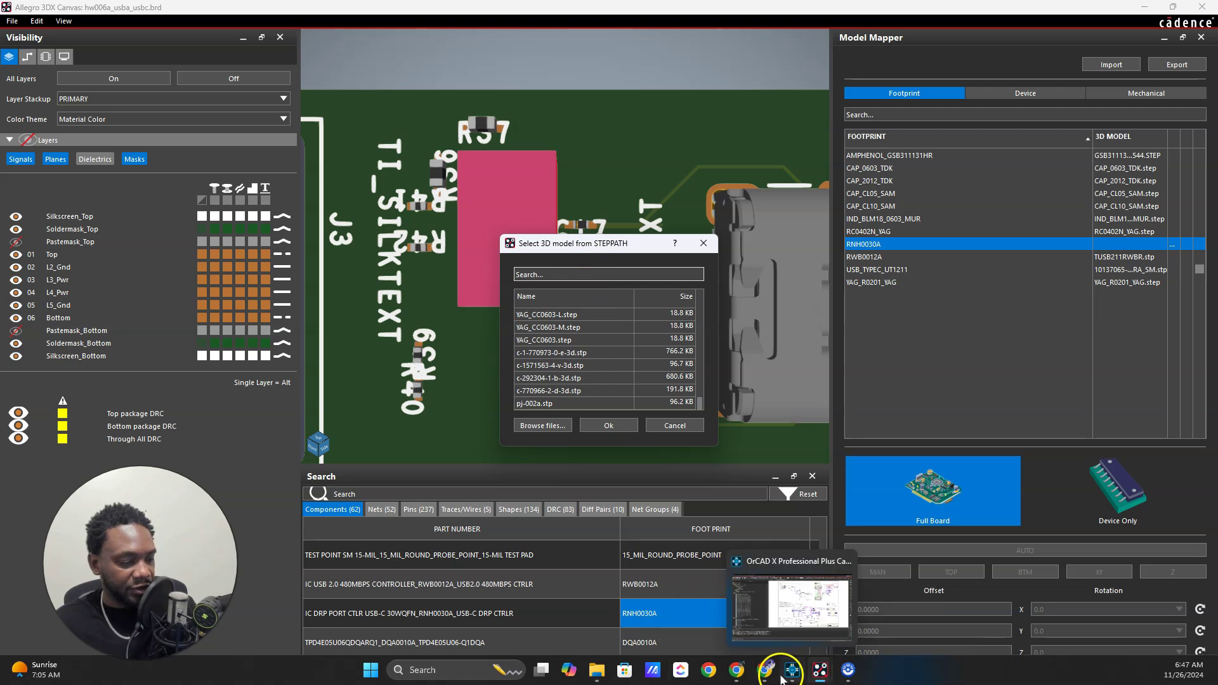
click(540, 425)
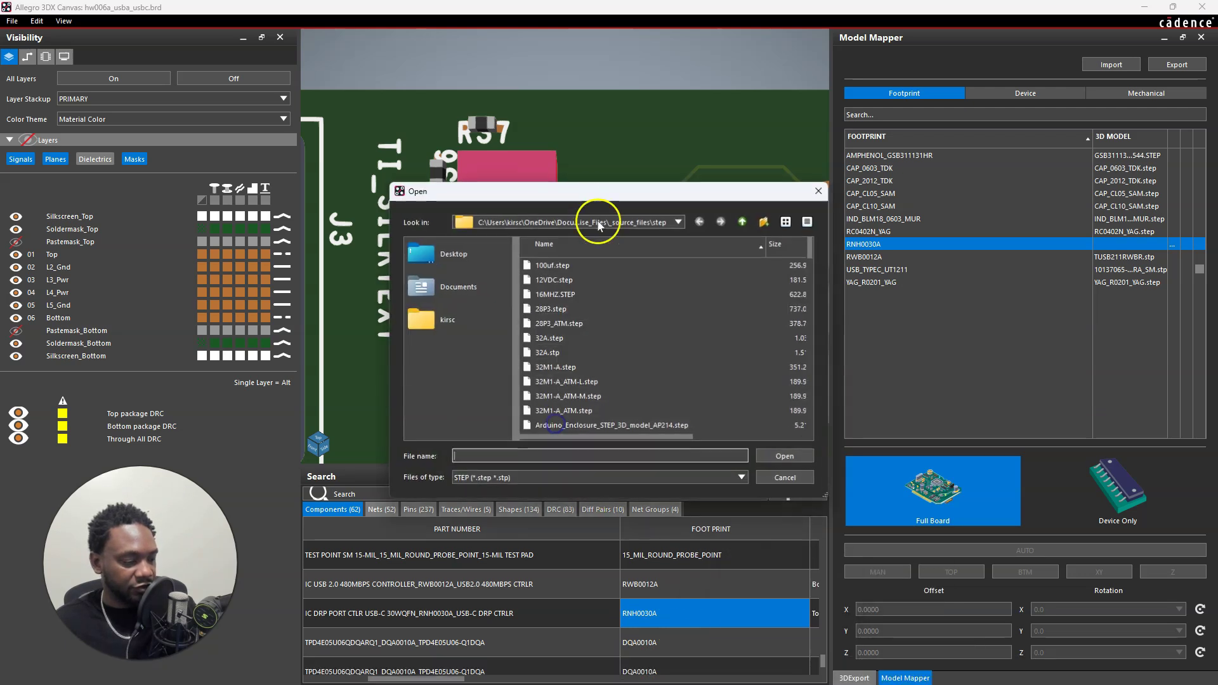
click(663, 223)
click(667, 223)
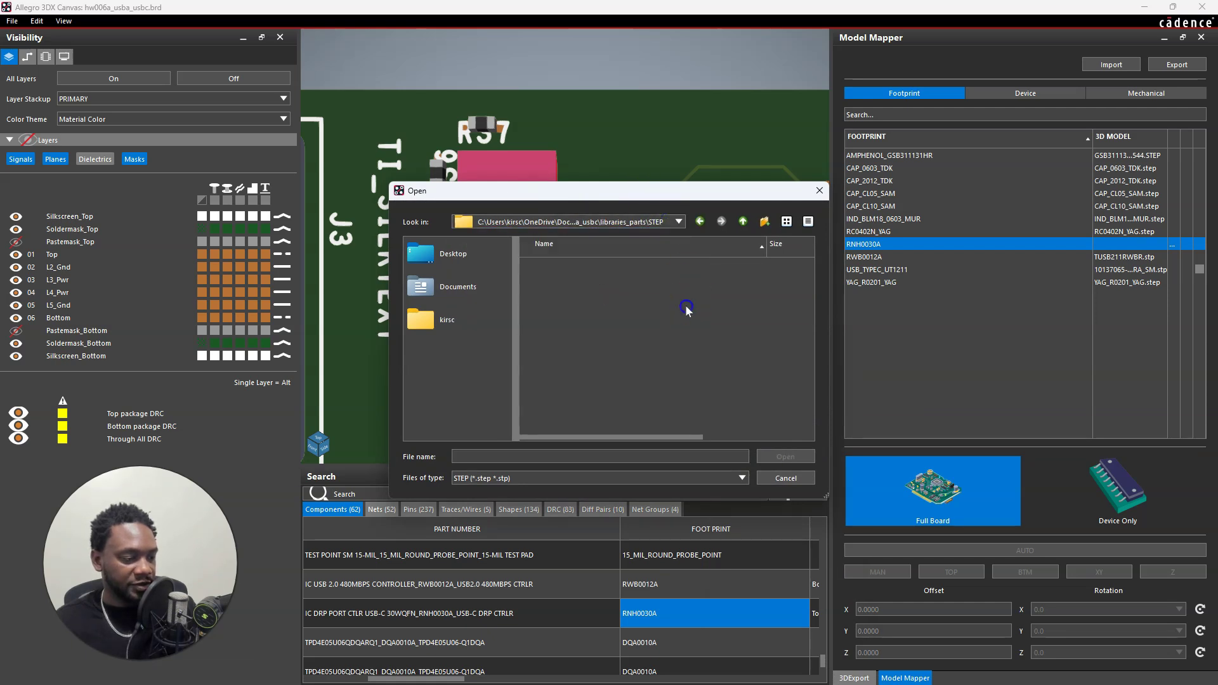
drag(827, 494, 898, 532)
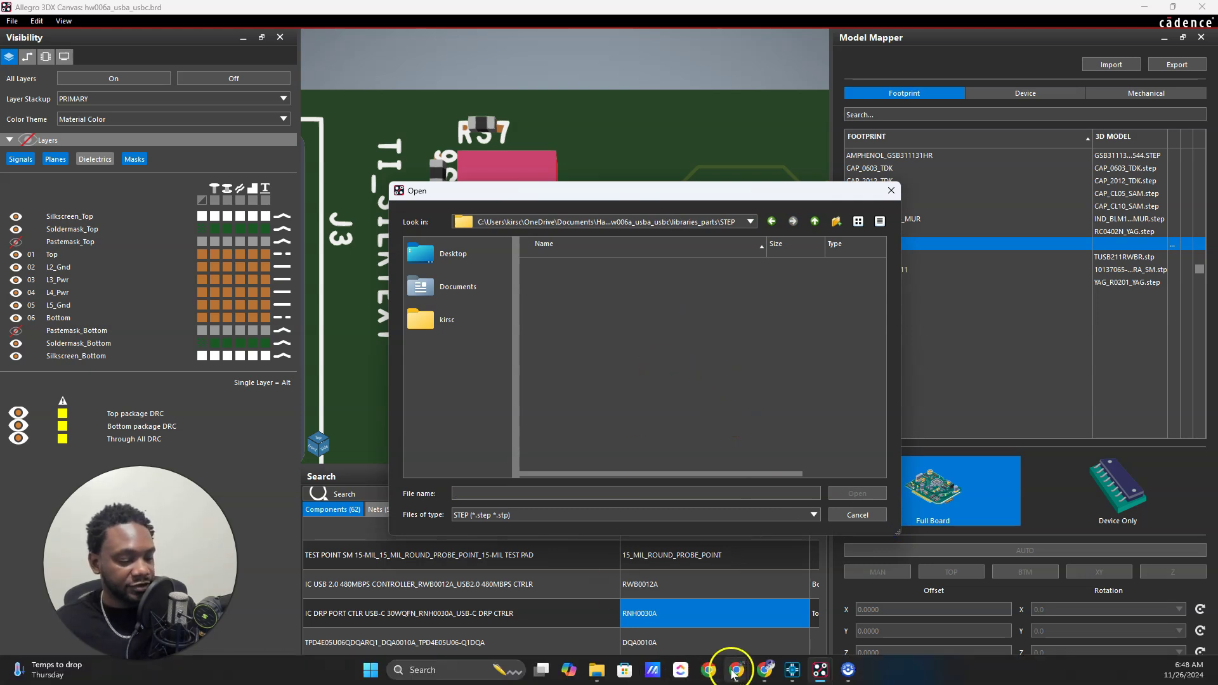
- Switch to Ultra Librarian in Chrome, inspect the HD3SS3220IRNHT 3D model preview, and open its CAD format options
click(763, 676)
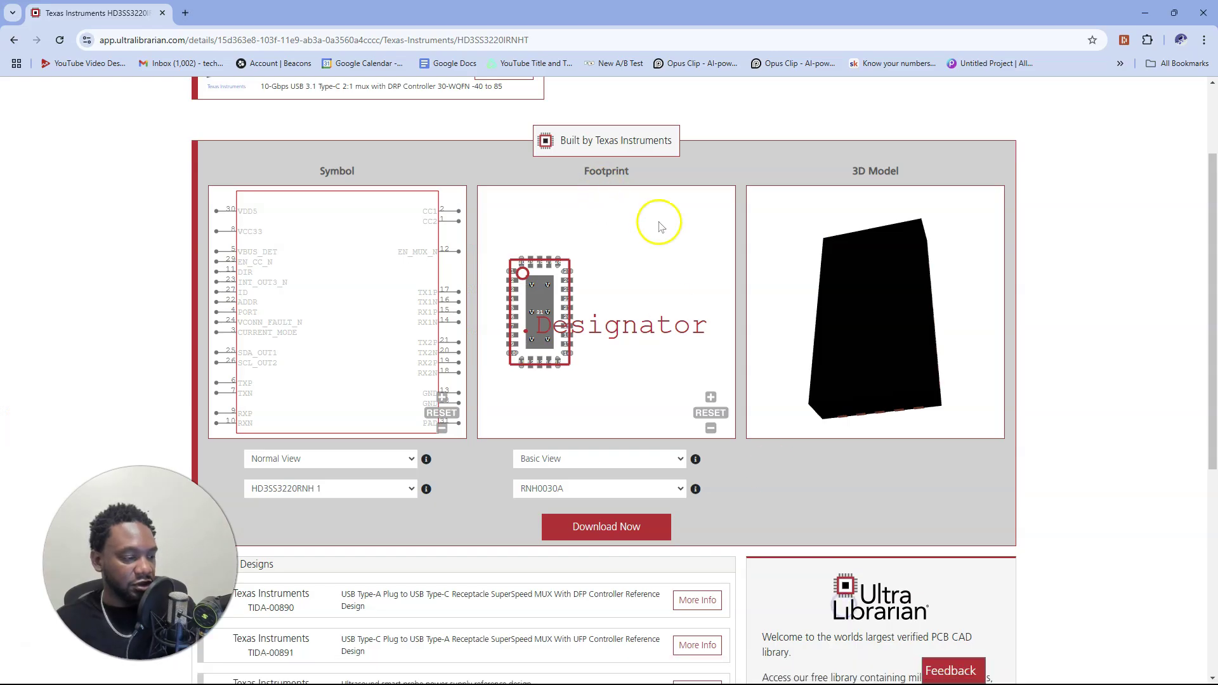
drag(892, 290, 797, 316)
scroll(1044, 321, down, 2)
click(630, 414)
scroll(279, 205, up, 1)
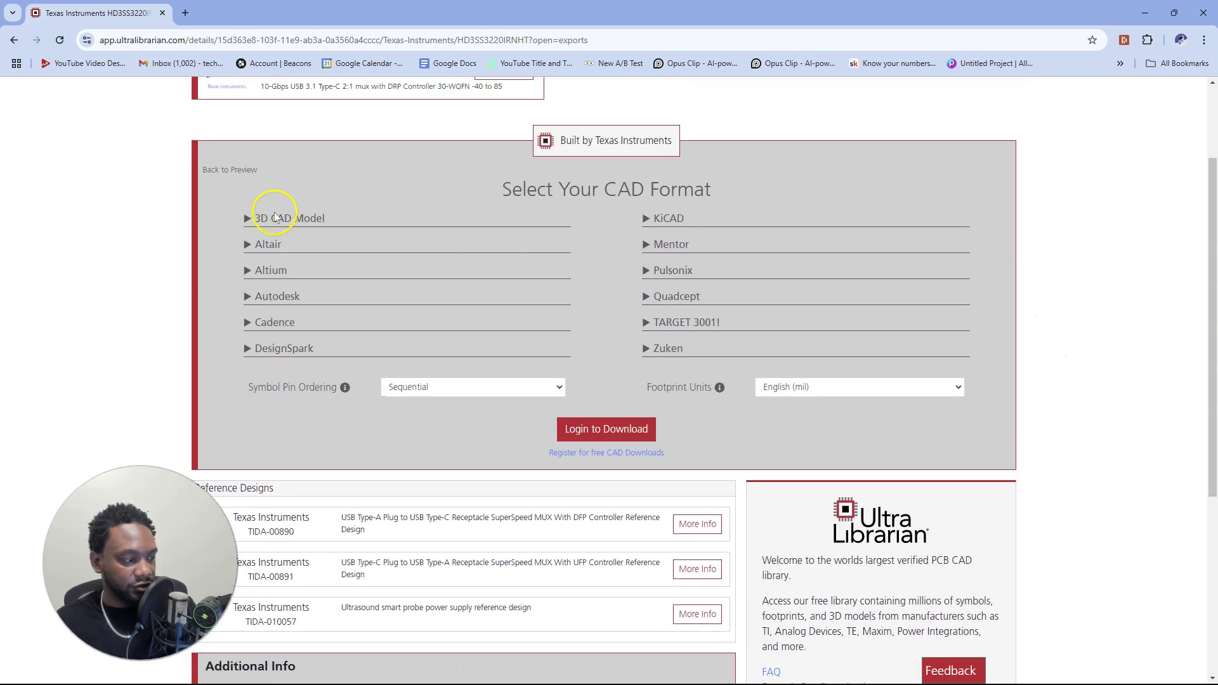
- Choose STEP as the 3D CAD model format for the HD3SS3220IRNHT and download it
click(273, 216)
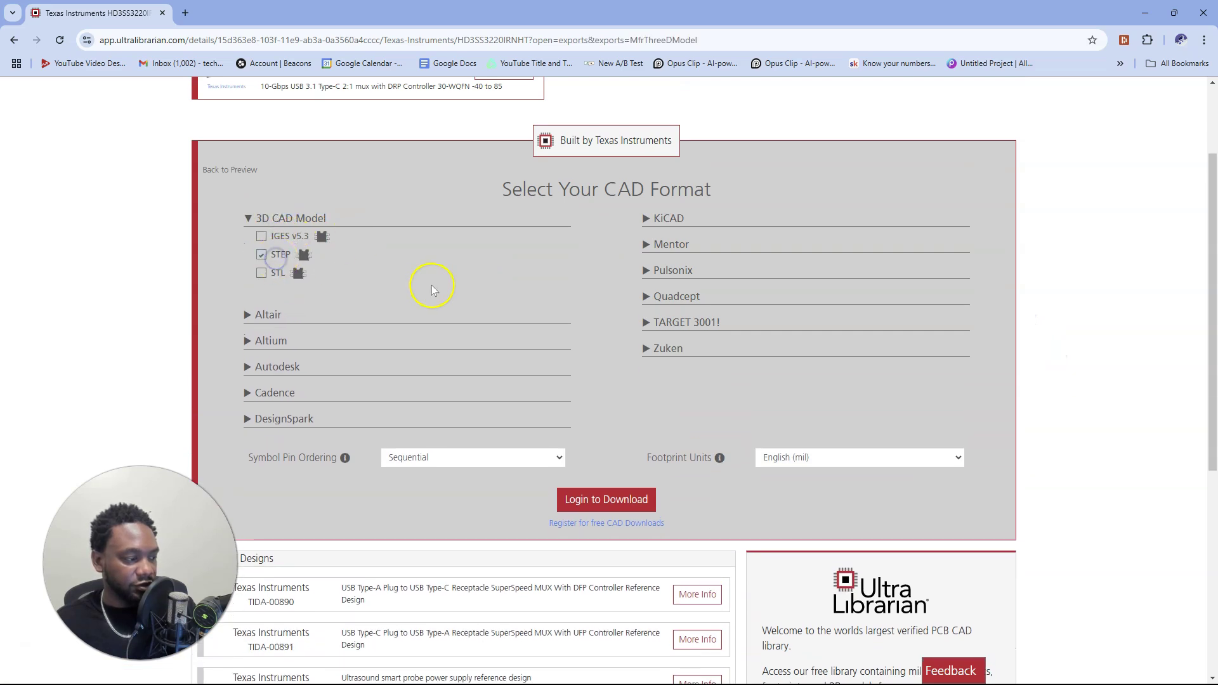
click(675, 219)
click(676, 218)
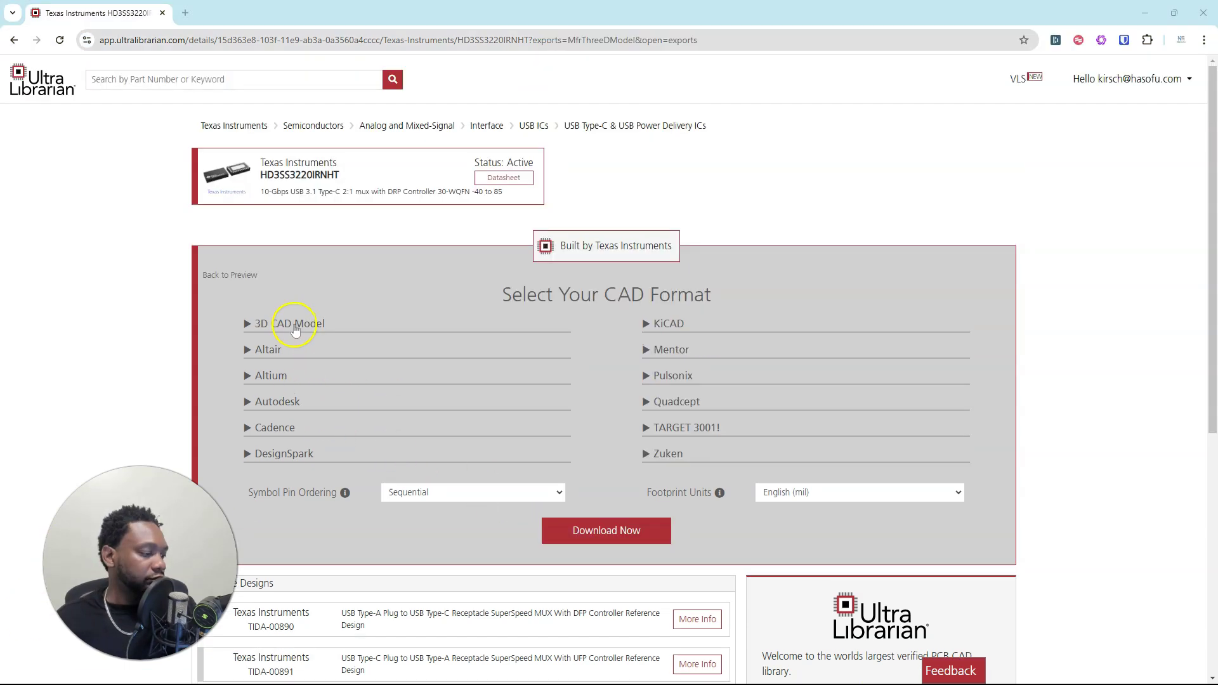
click(293, 323)
scroll(508, 517, down, 1)
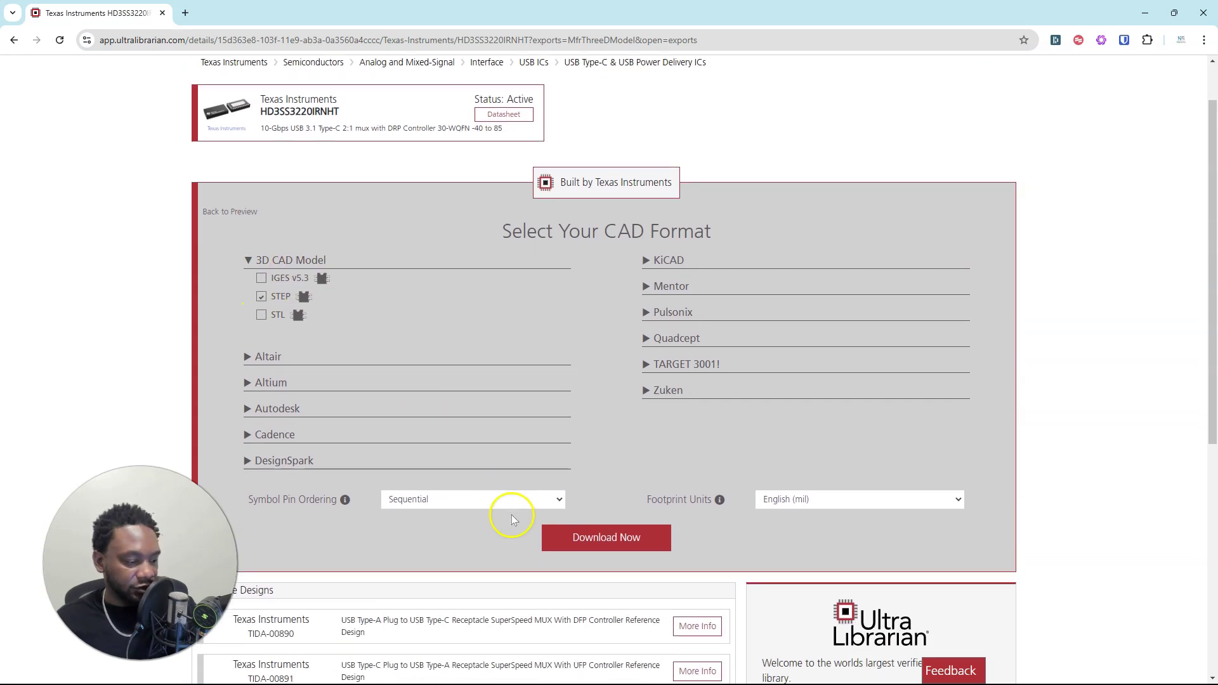
click(620, 536)
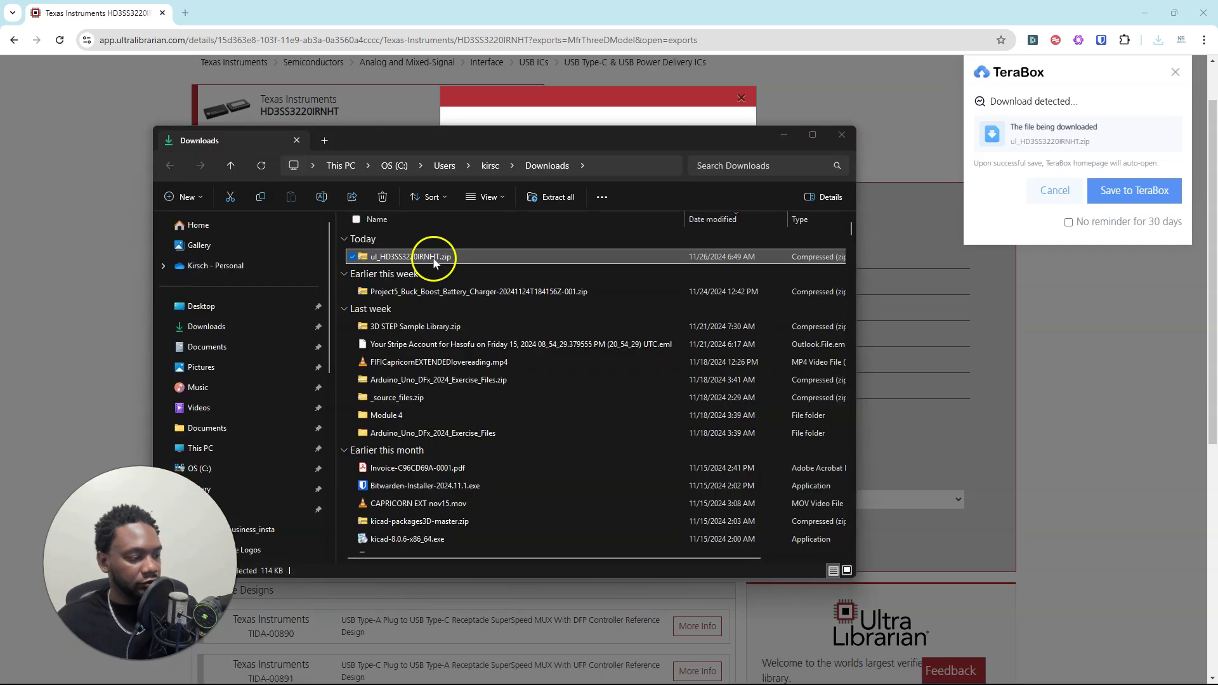
- Extract ul_HD3SS3220IRNHT.zip with 7-Zip into its own folder in Downloads
right_click(440, 257)
click(525, 535)
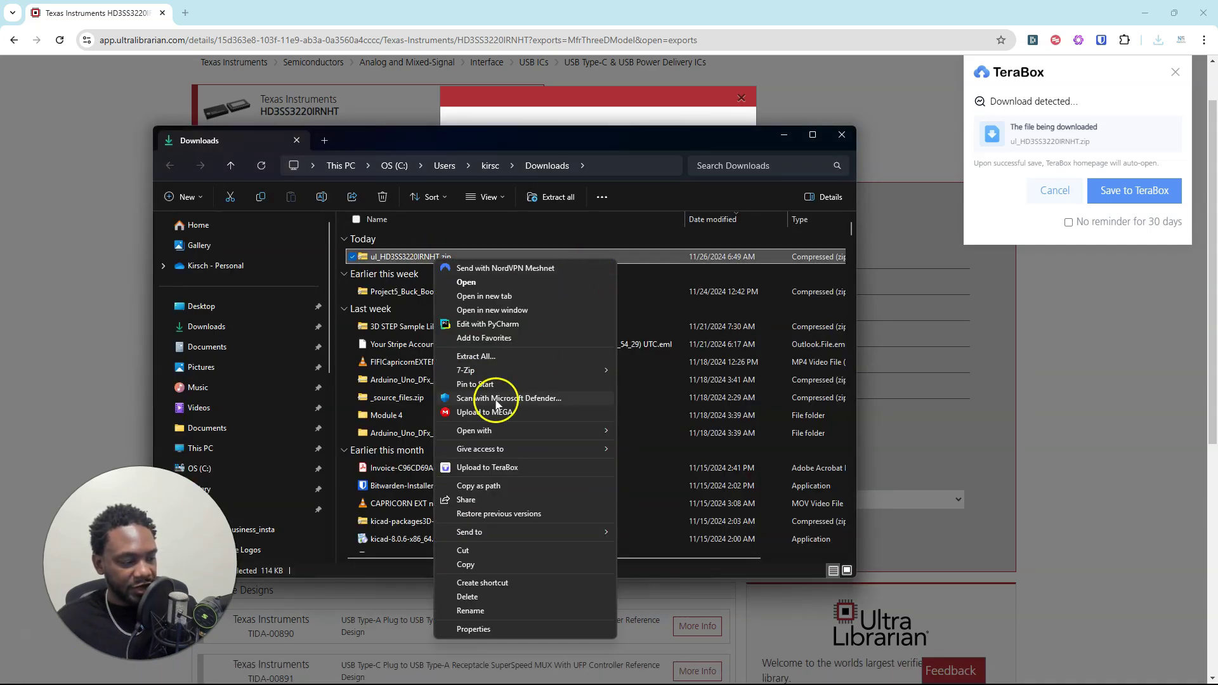
mouse_move(492, 370)
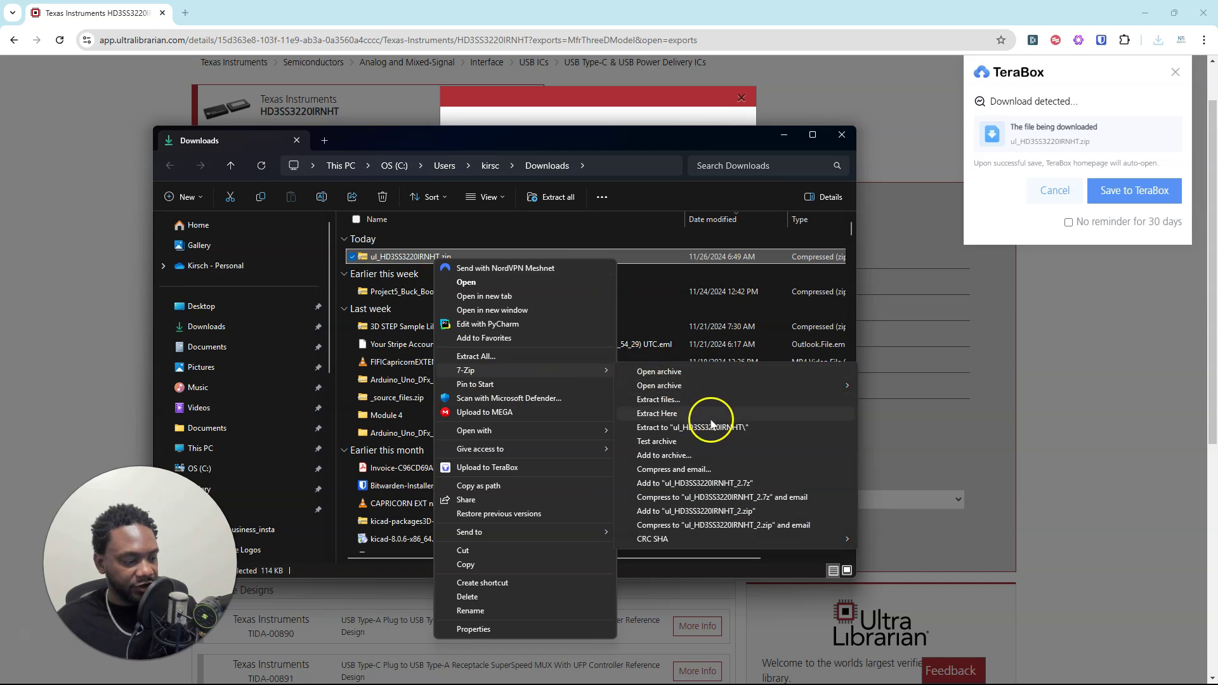
click(714, 429)
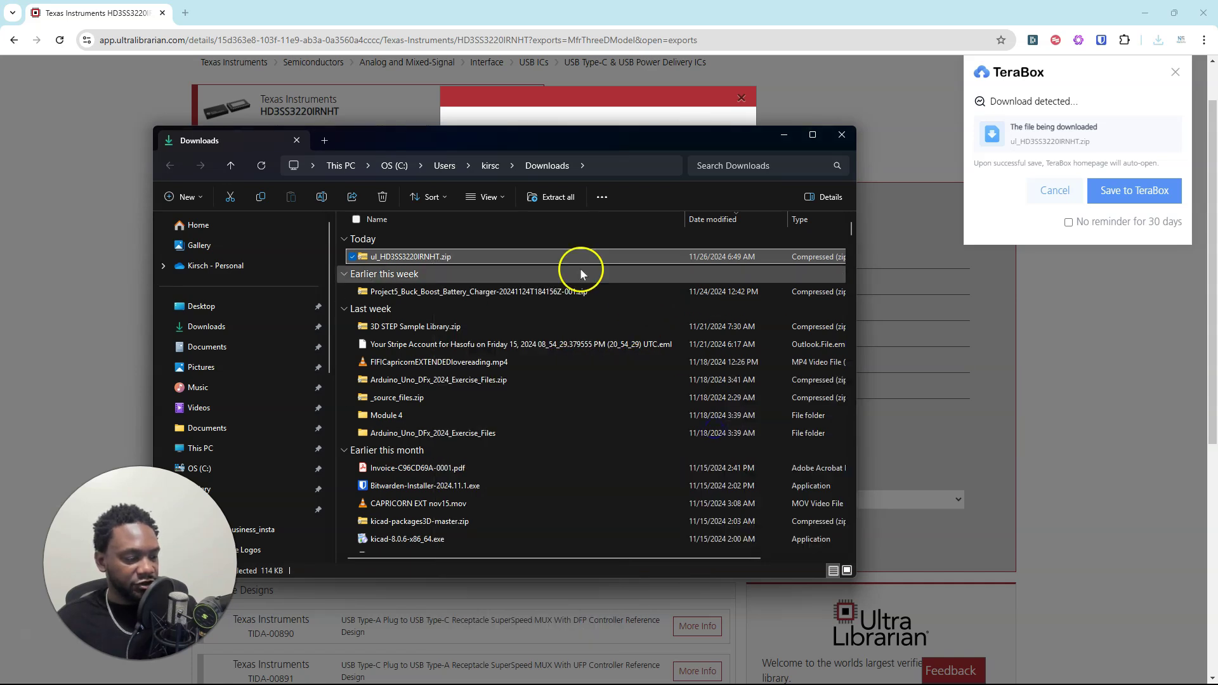
right_click(443, 257)
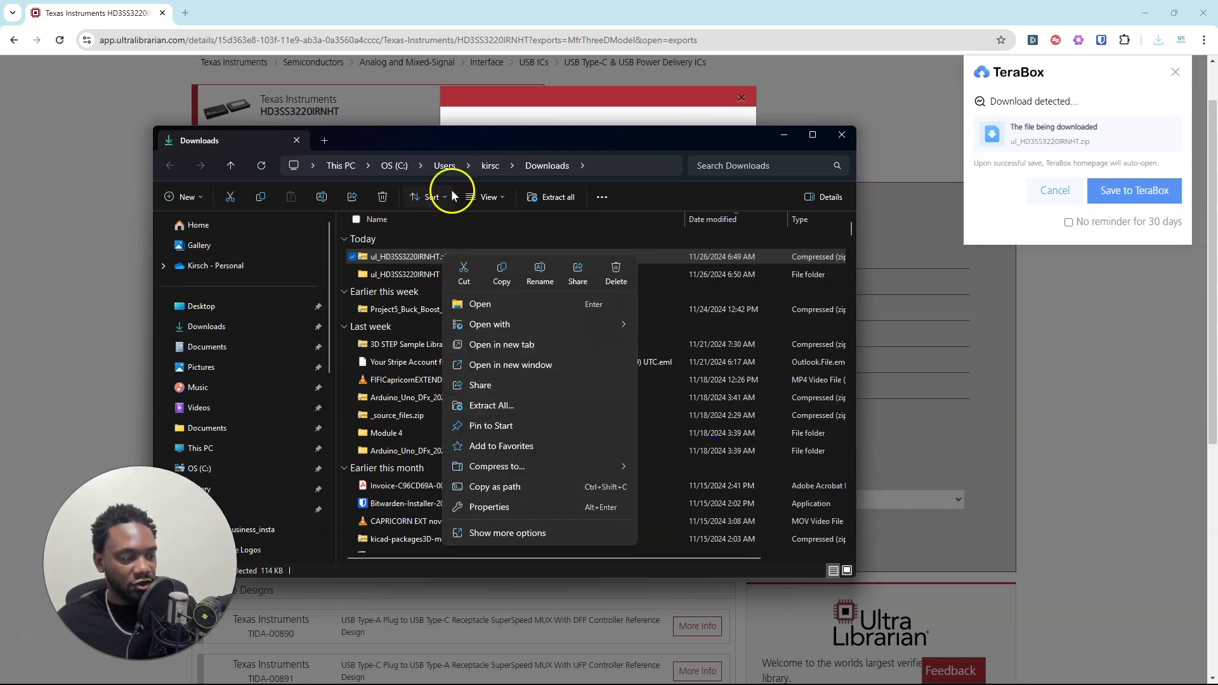
click(466, 143)
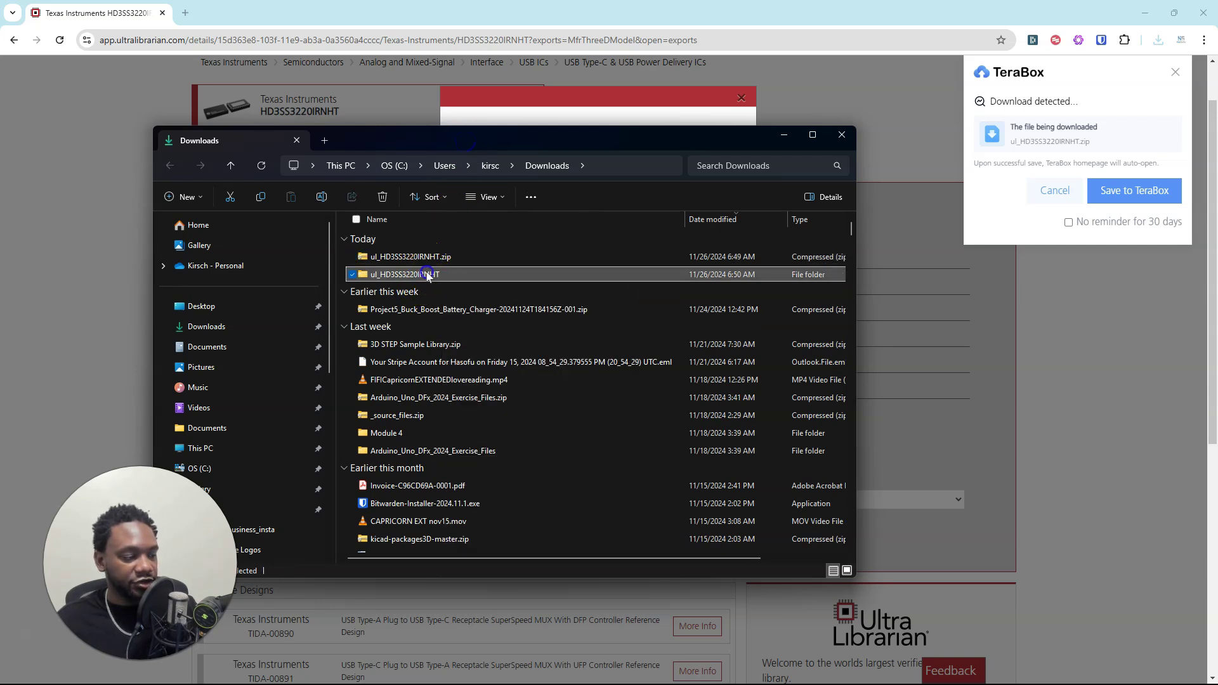
- Open the extracted ul_HD3SS3220IRNHT folder and cut the RNH0030A.stp file
double_click(420, 275)
click(407, 278)
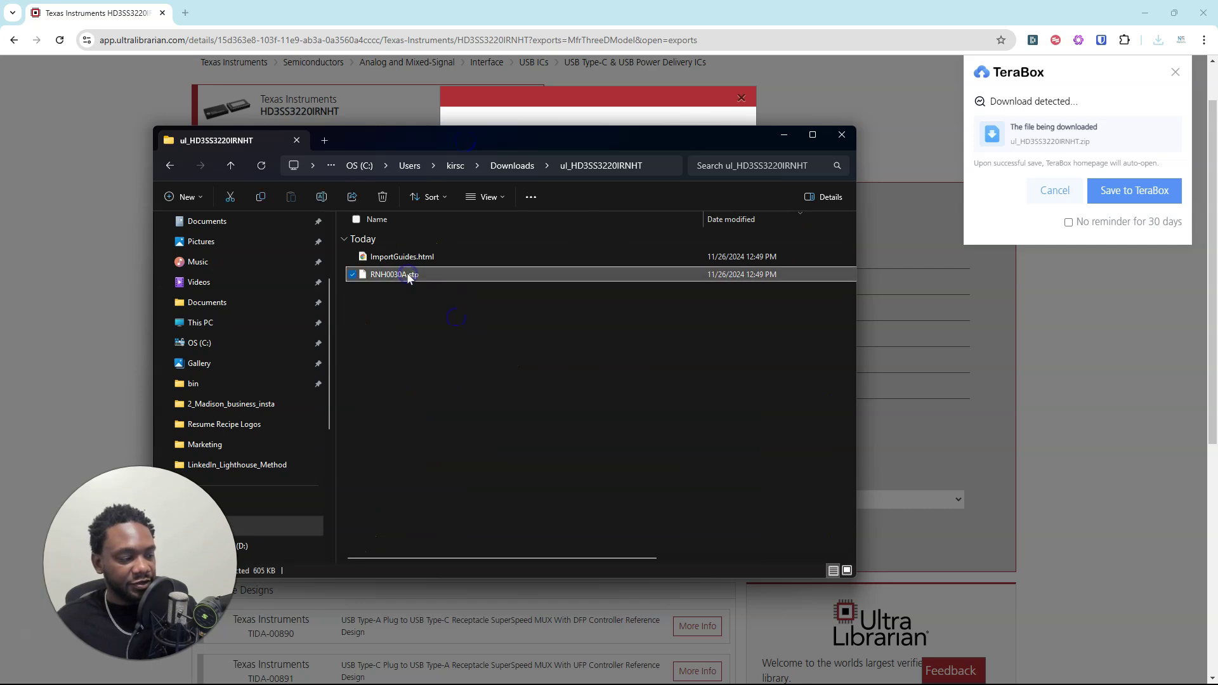
right_click(407, 279)
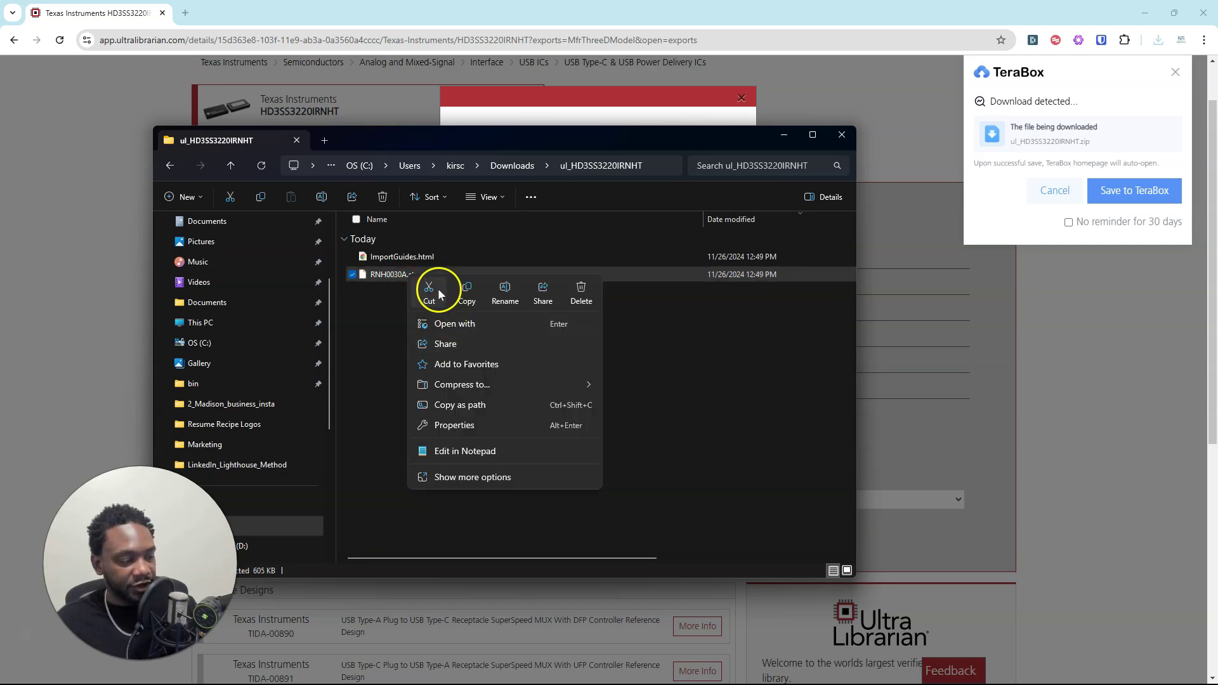
click(569, 378)
click(570, 378)
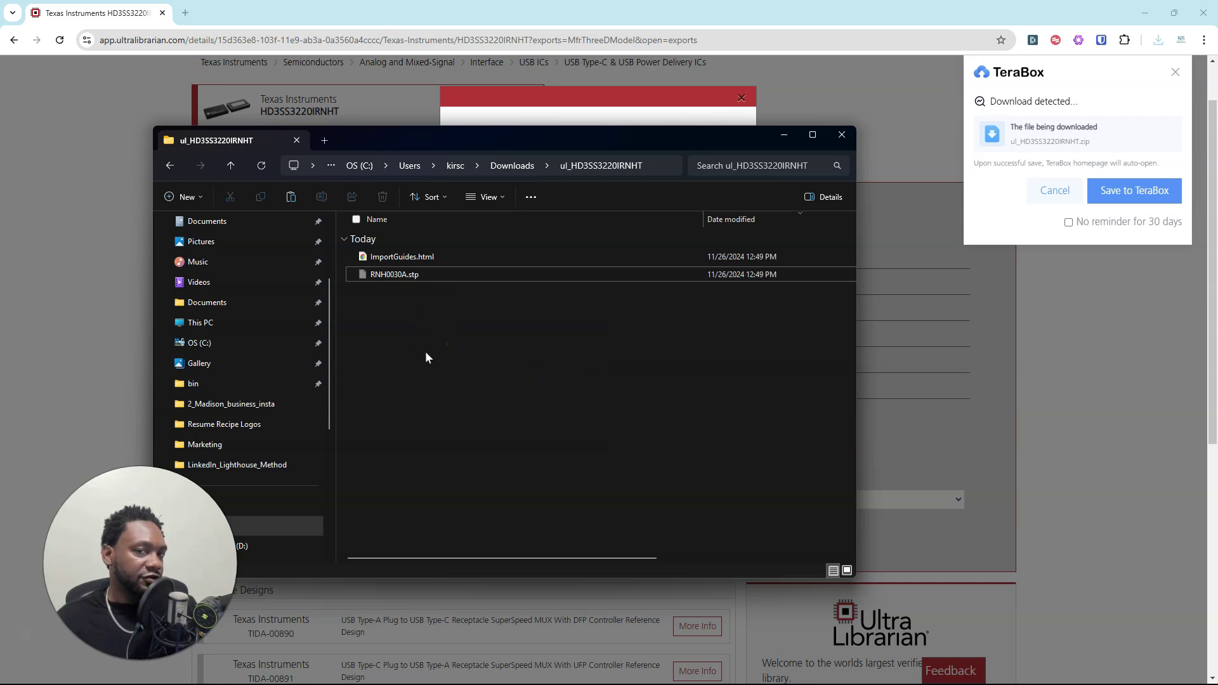
- Paste RNH0030A.stp into hw006a_usba_usbc\libraries_parts\STEP, reached through HW106-Introduction_to_High-Speed_Digital_Design in Documents\HaSofu Courses
scroll(266, 329, up, 3)
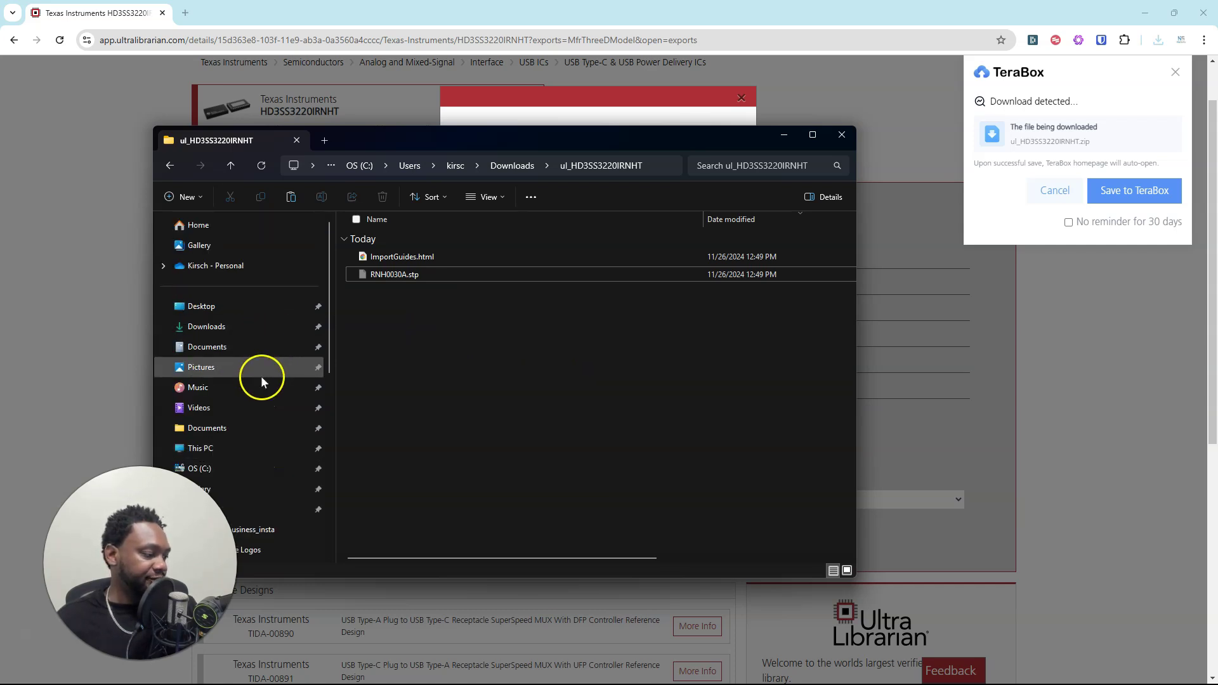
click(251, 349)
scroll(456, 366, down, 5)
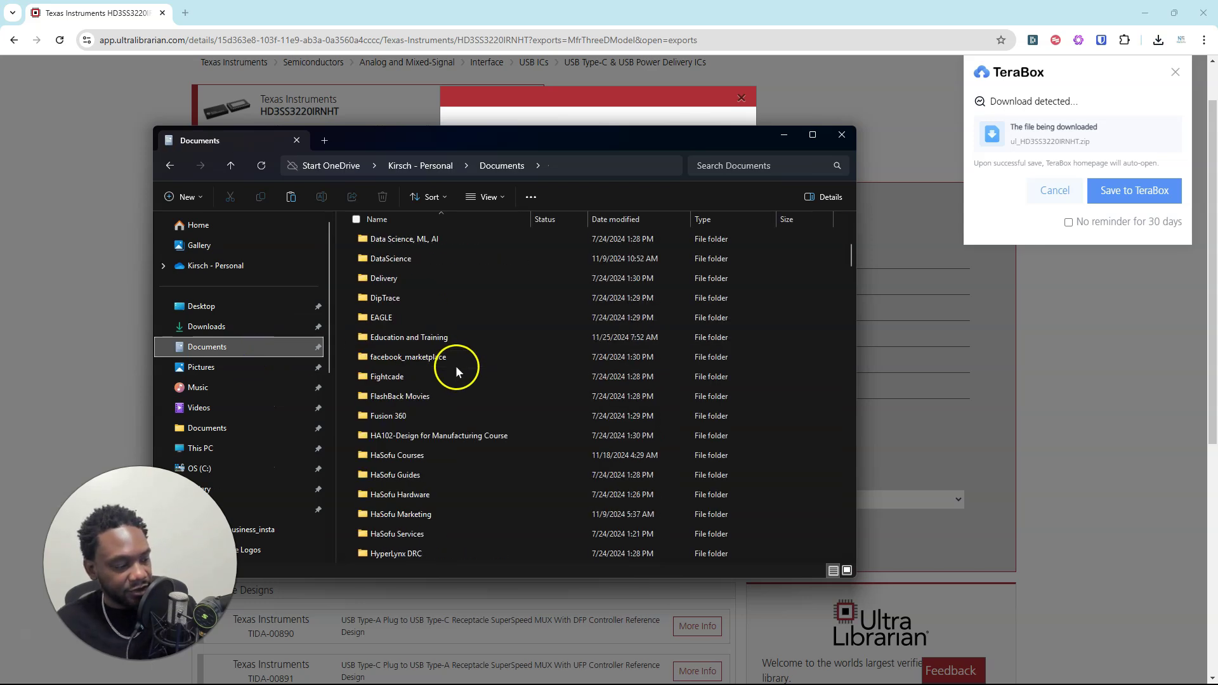
scroll(455, 369, down, 1)
double_click(429, 336)
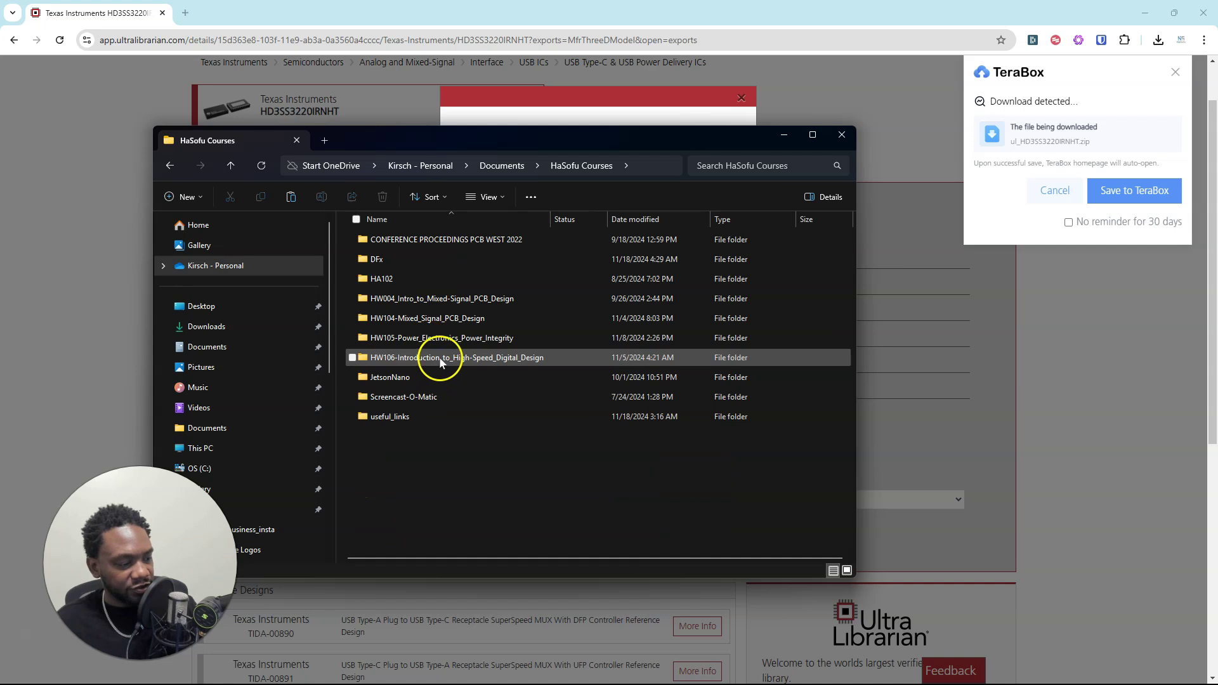
double_click(436, 359)
double_click(454, 272)
click(454, 241)
double_click(454, 242)
double_click(470, 240)
double_click(466, 317)
double_click(454, 242)
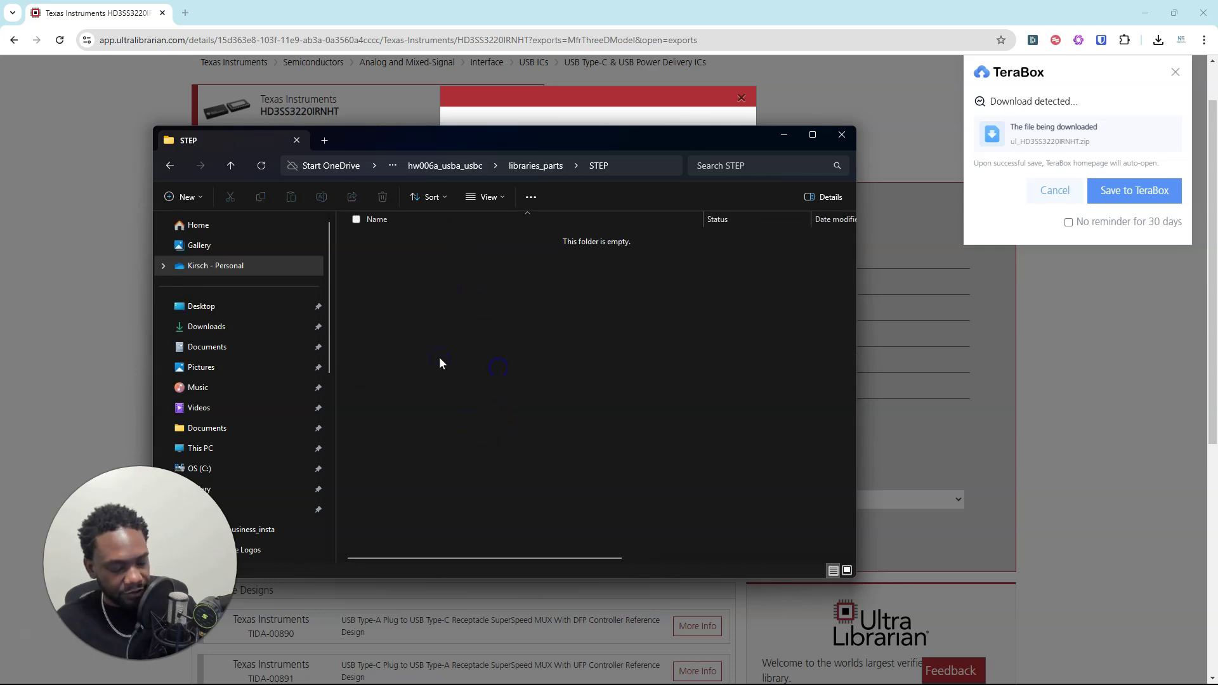
key(ctrl+v)
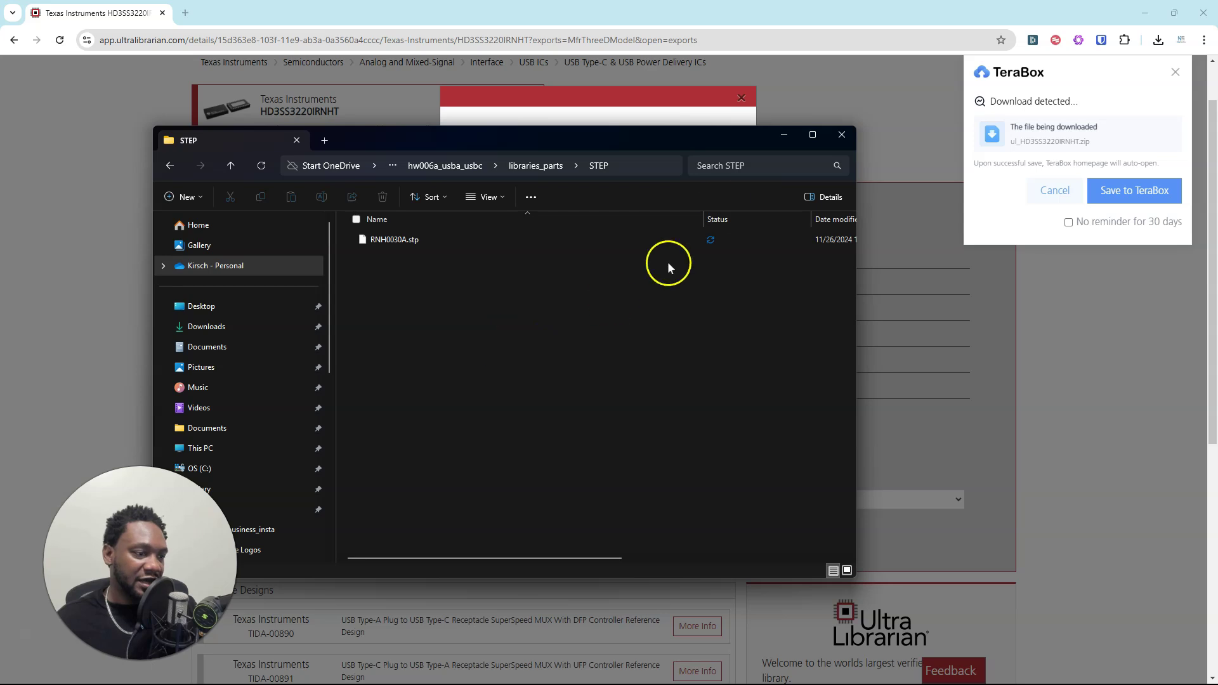
- Return to Allegro 3DX Canvas, assign RNH0030A.stp to the RNH0030A footprint, and select the chip on the board
click(778, 142)
mouse_move(831, 678)
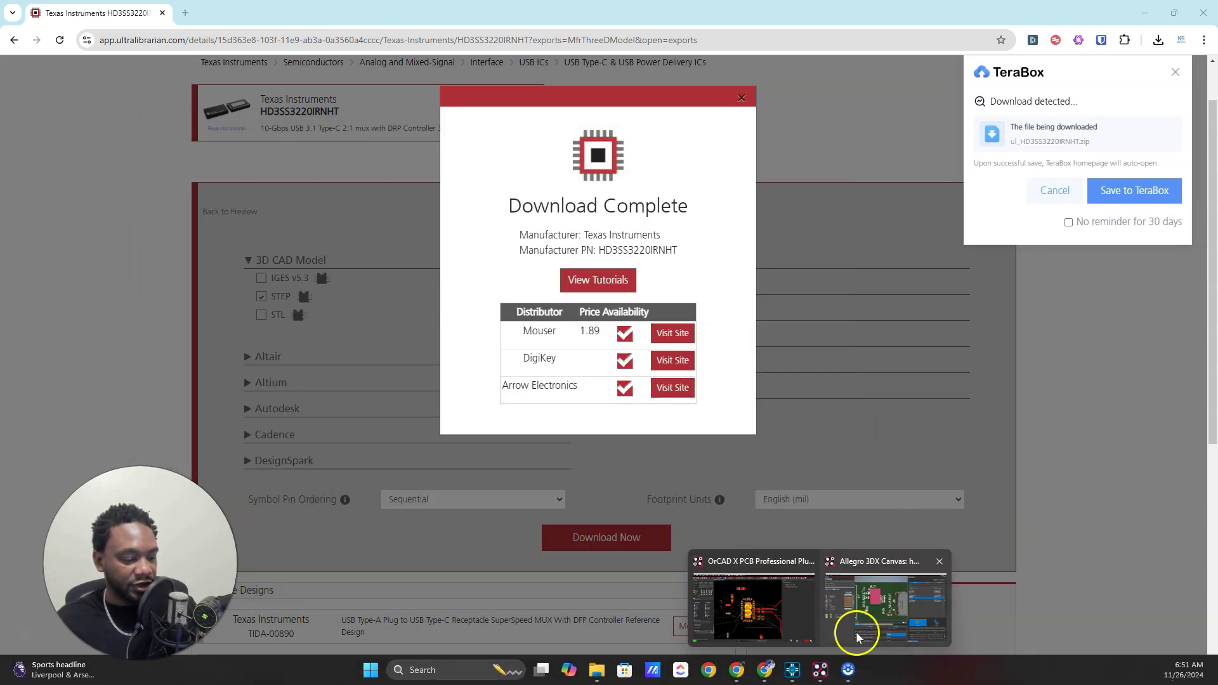
click(856, 635)
click(596, 265)
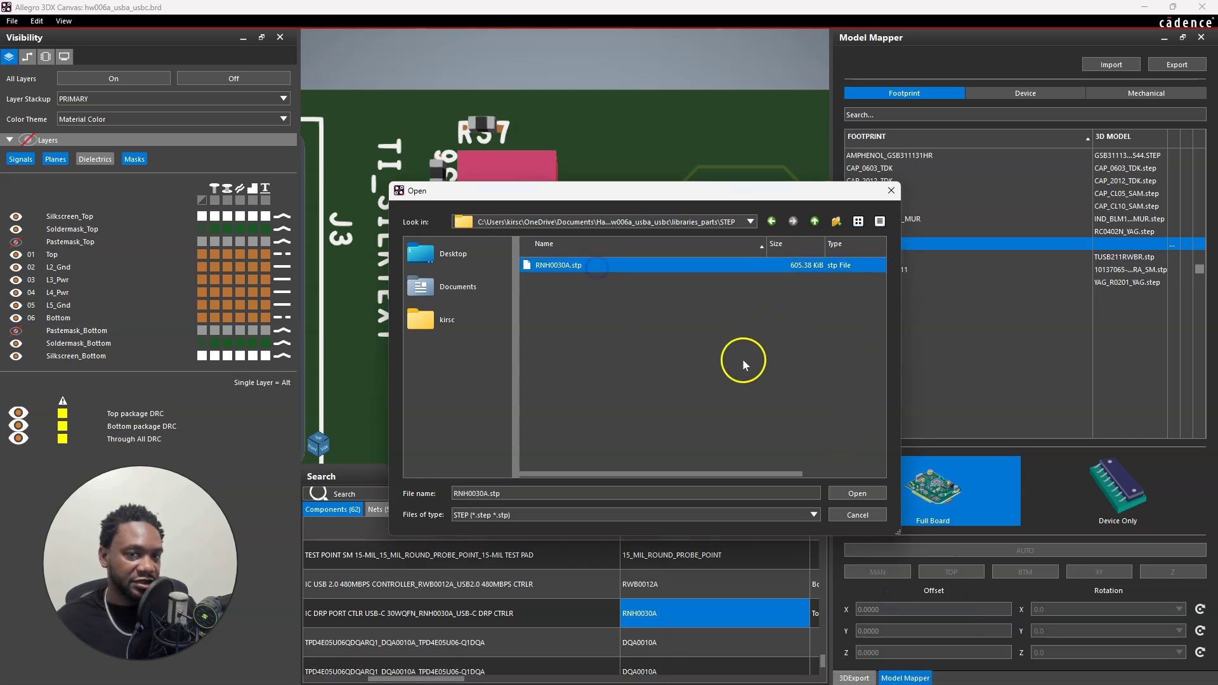
click(853, 493)
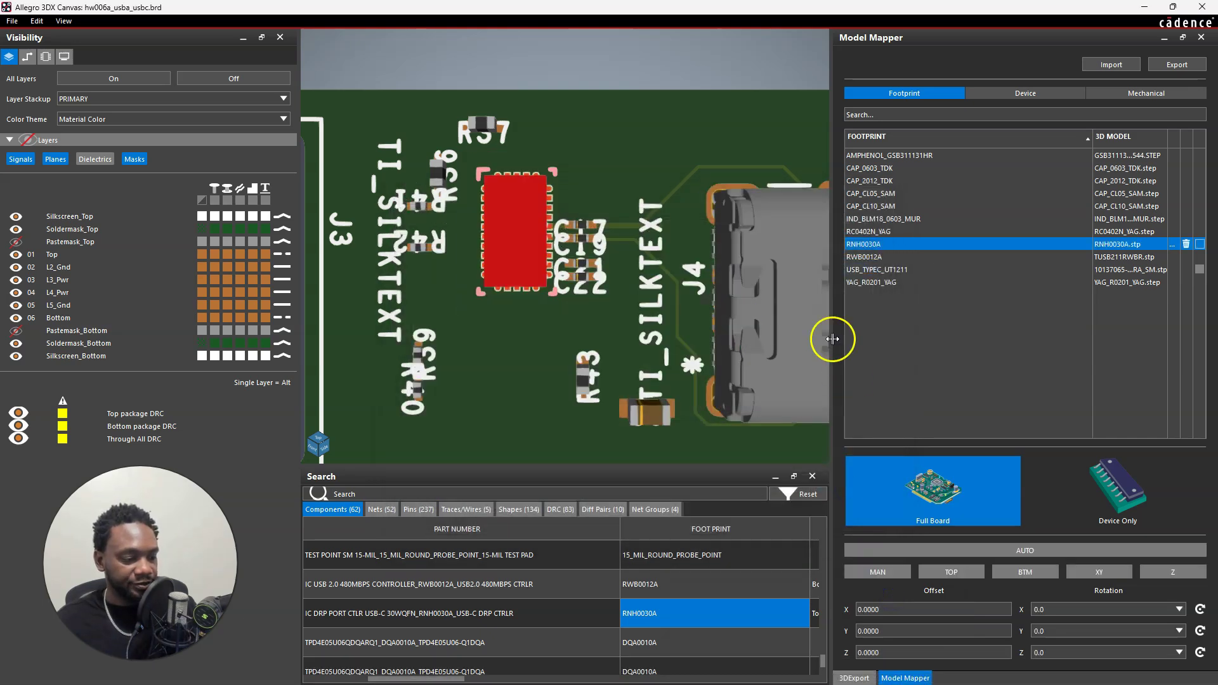
click(572, 121)
click(507, 221)
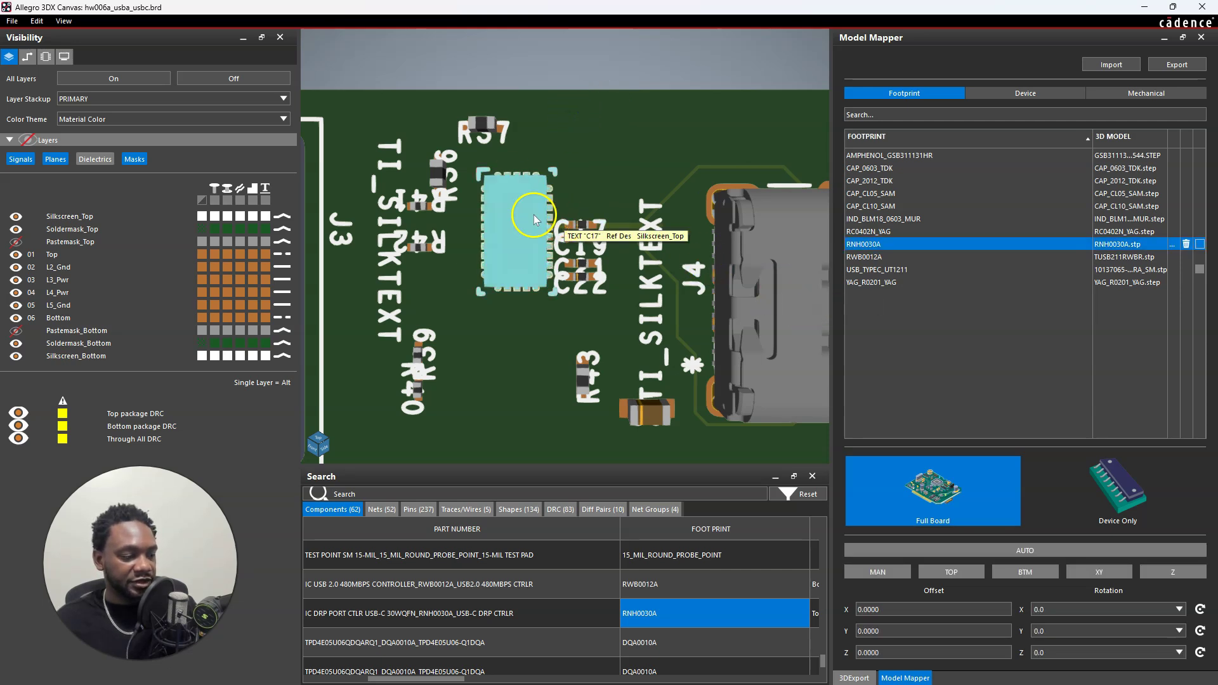
- Examine how the RNH0030A model lines up with its footprint pads, selecting and deselecting the chip to check its placement on the board
scroll(496, 204, up, 2)
scroll(496, 205, up, 4)
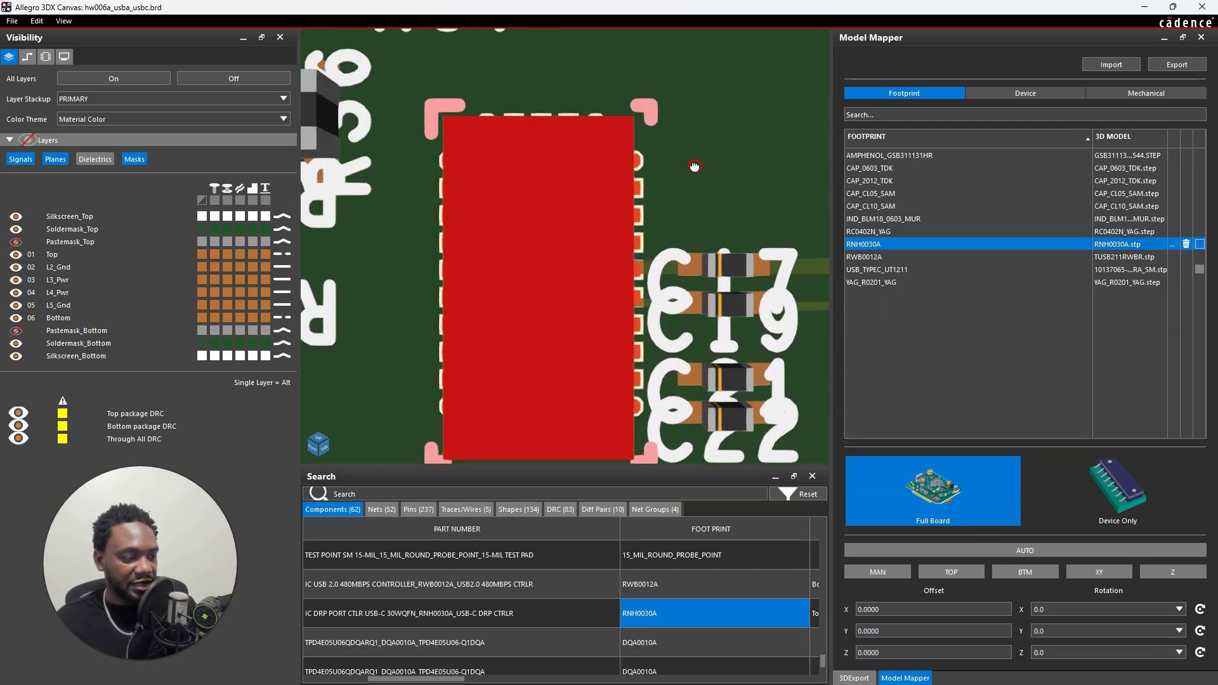
click(699, 128)
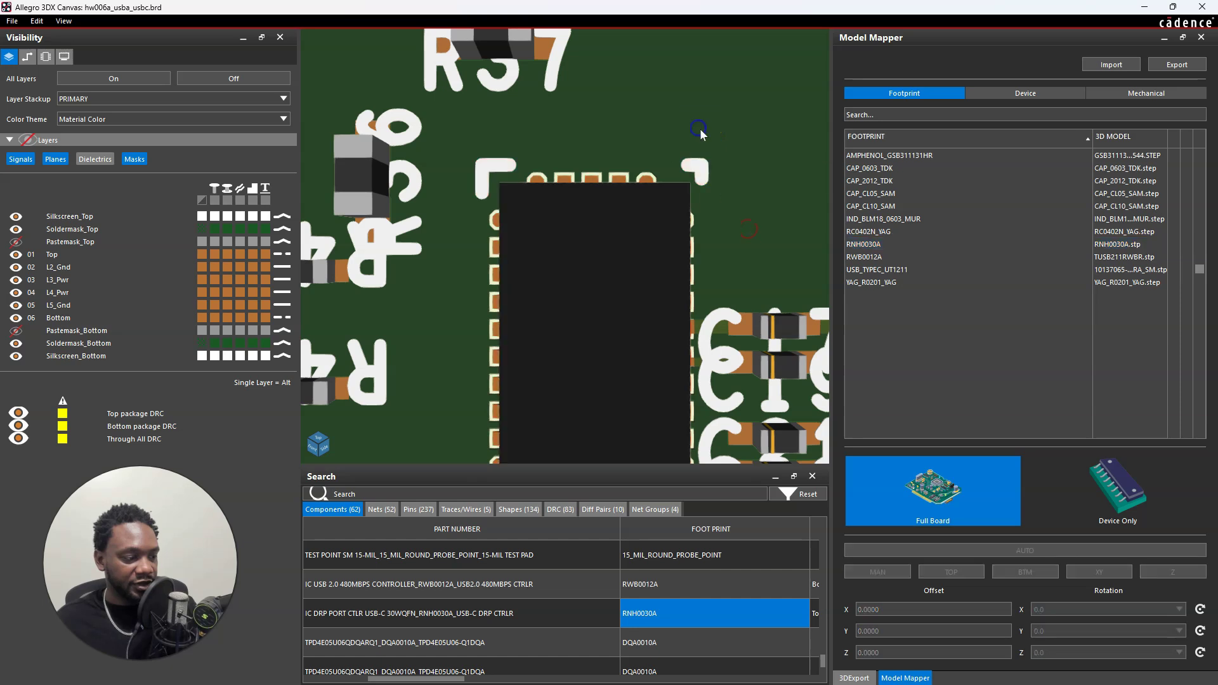
click(664, 257)
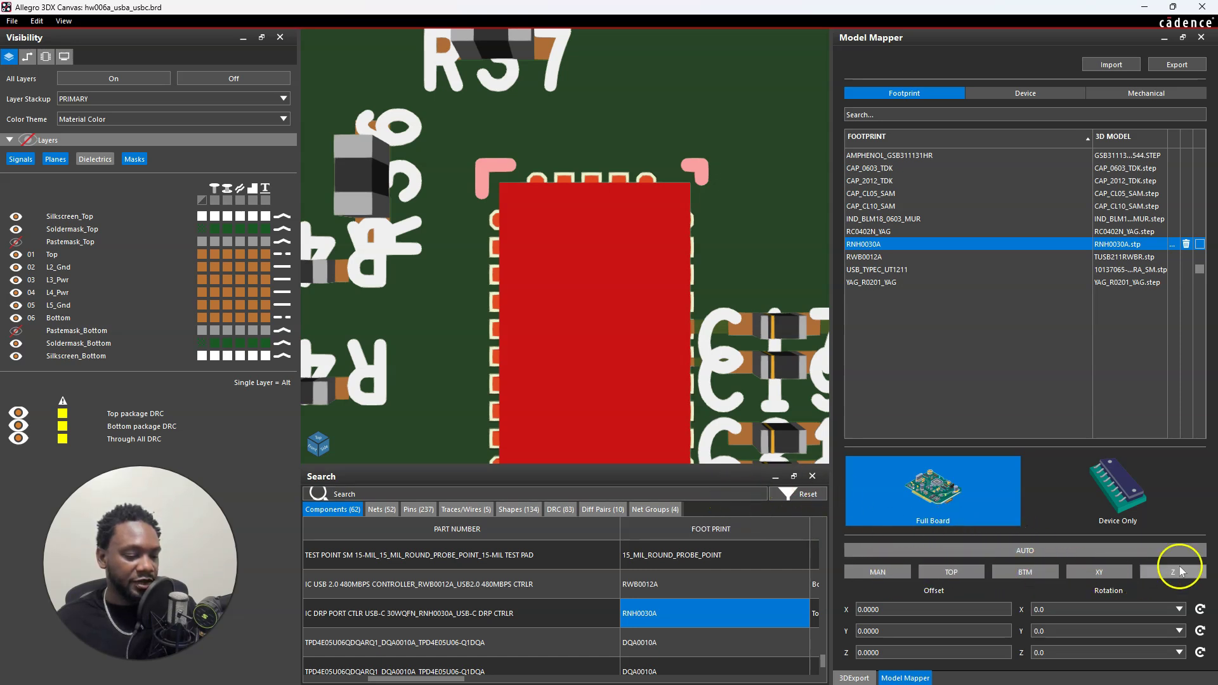
click(949, 329)
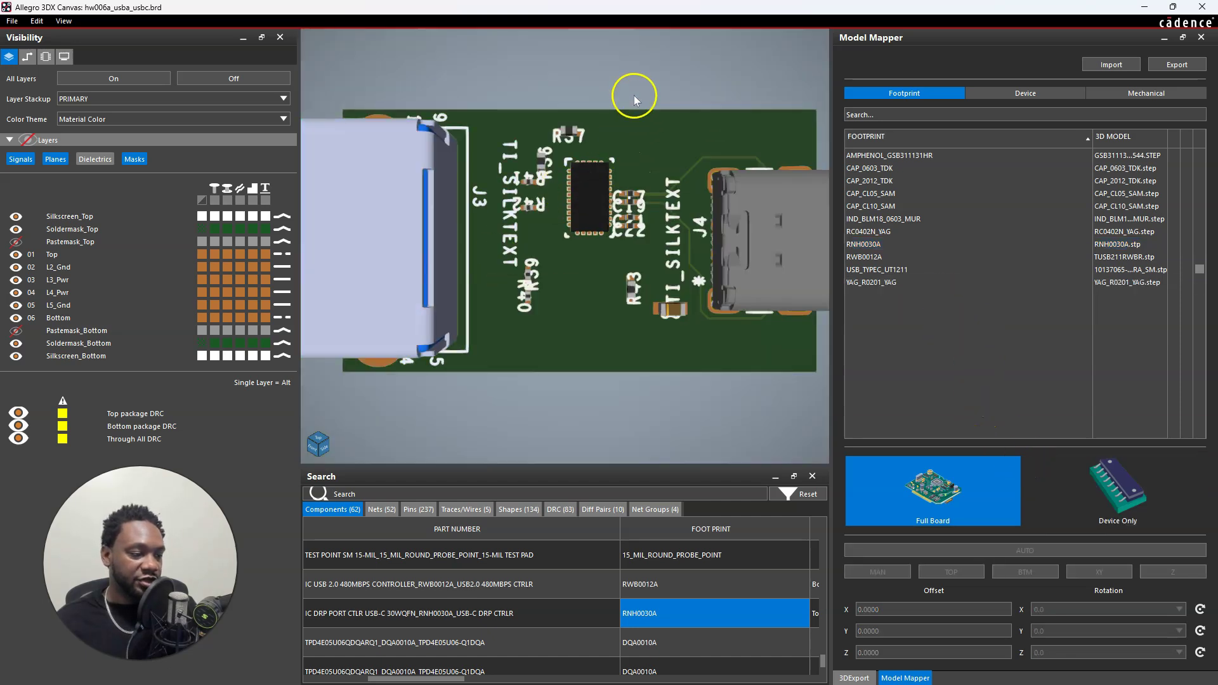
drag(660, 78, 612, 102)
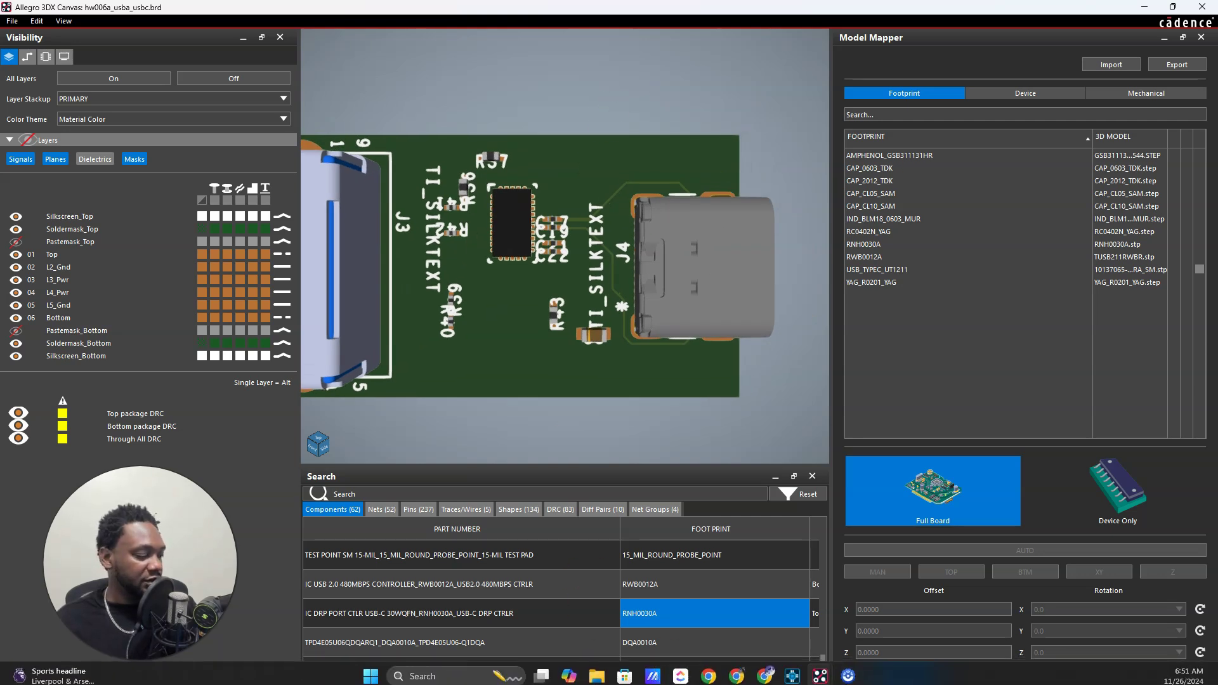
- Switch to the Overview Document in Chrome and read the course checklist from the first modules down to the High-Speed Digital Design section
key(alt+Tab)
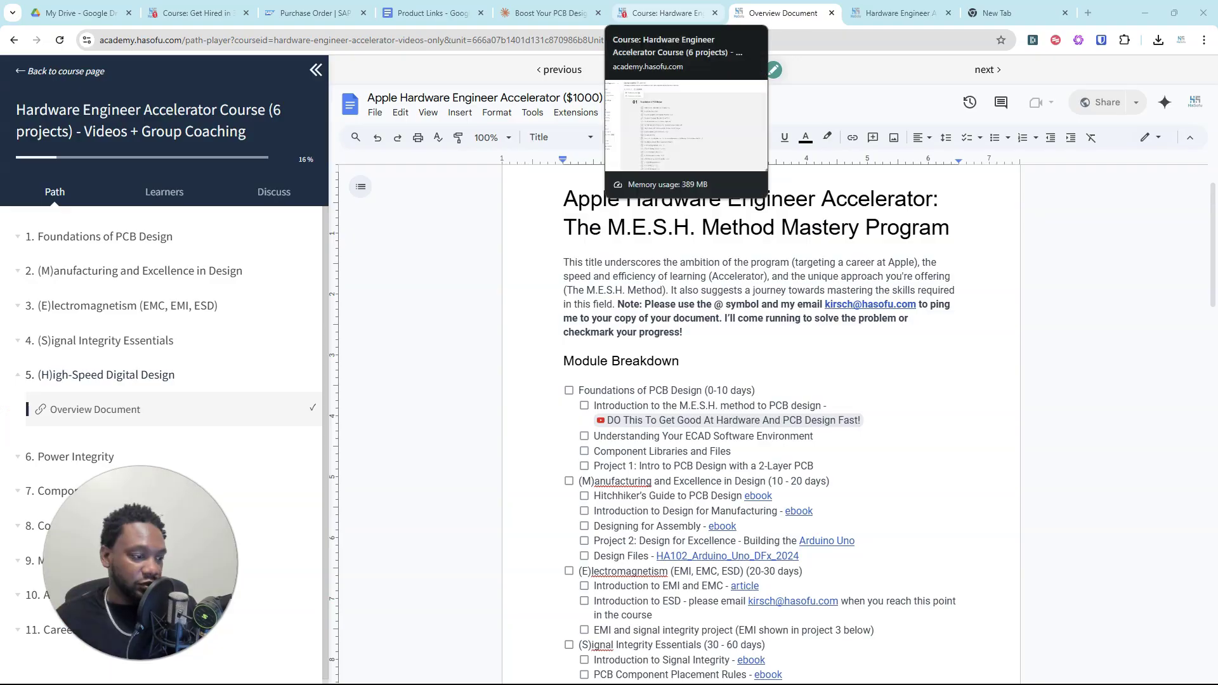
scroll(827, 279, down, 4)
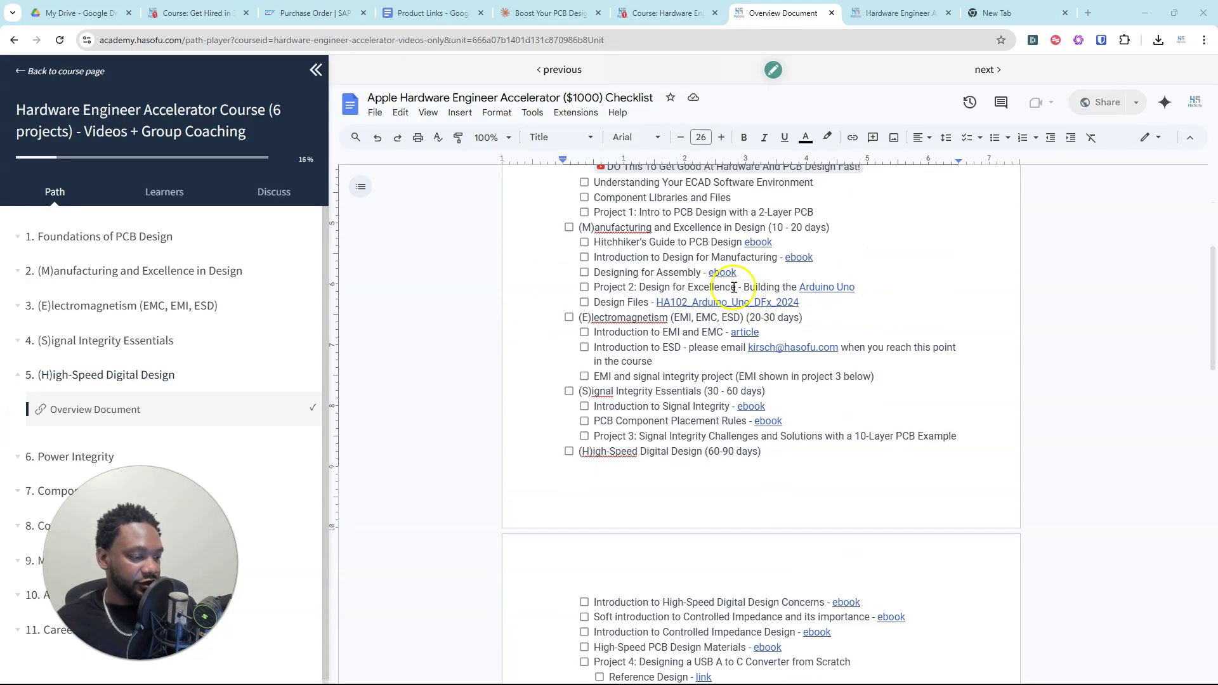
scroll(660, 279, up, 2)
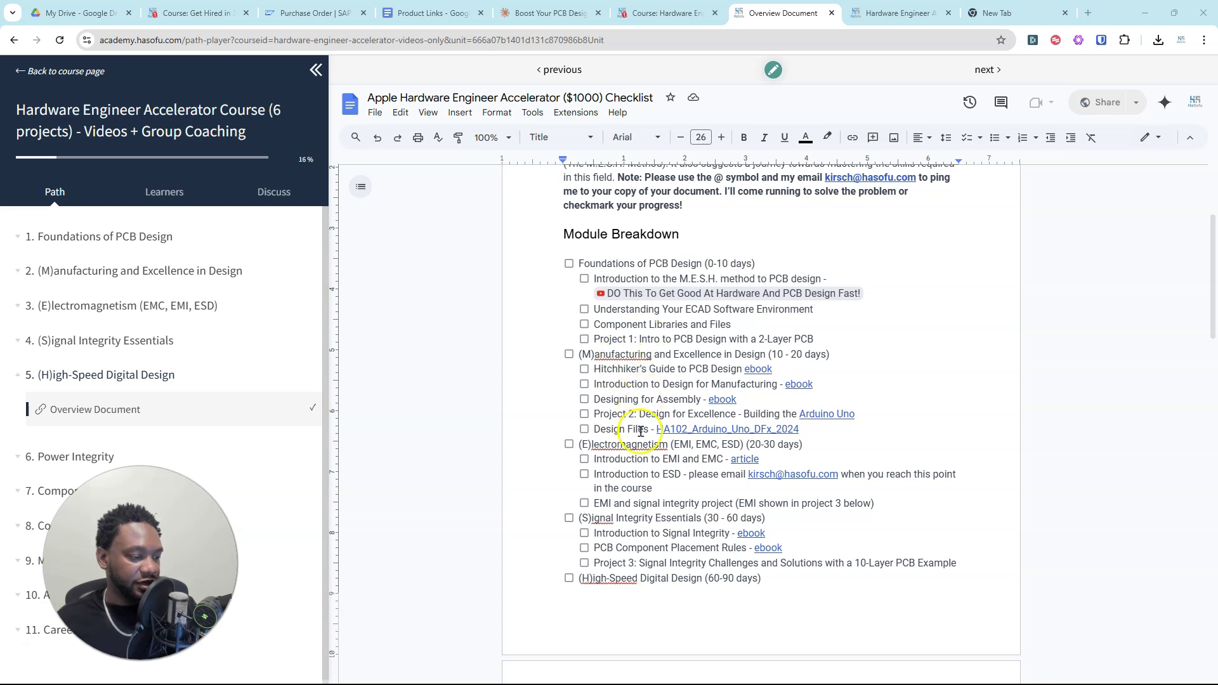
scroll(641, 462, down, 2)
scroll(641, 404, down, 2)
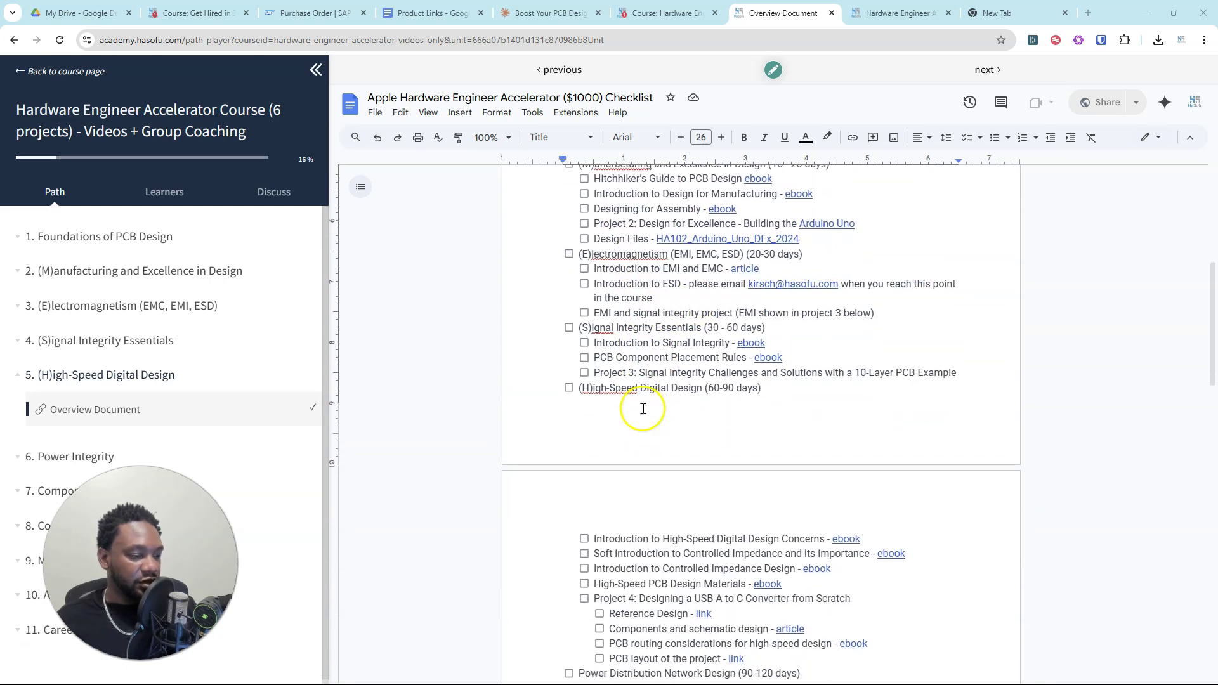
scroll(654, 356, down, 2)
scroll(653, 356, down, 1)
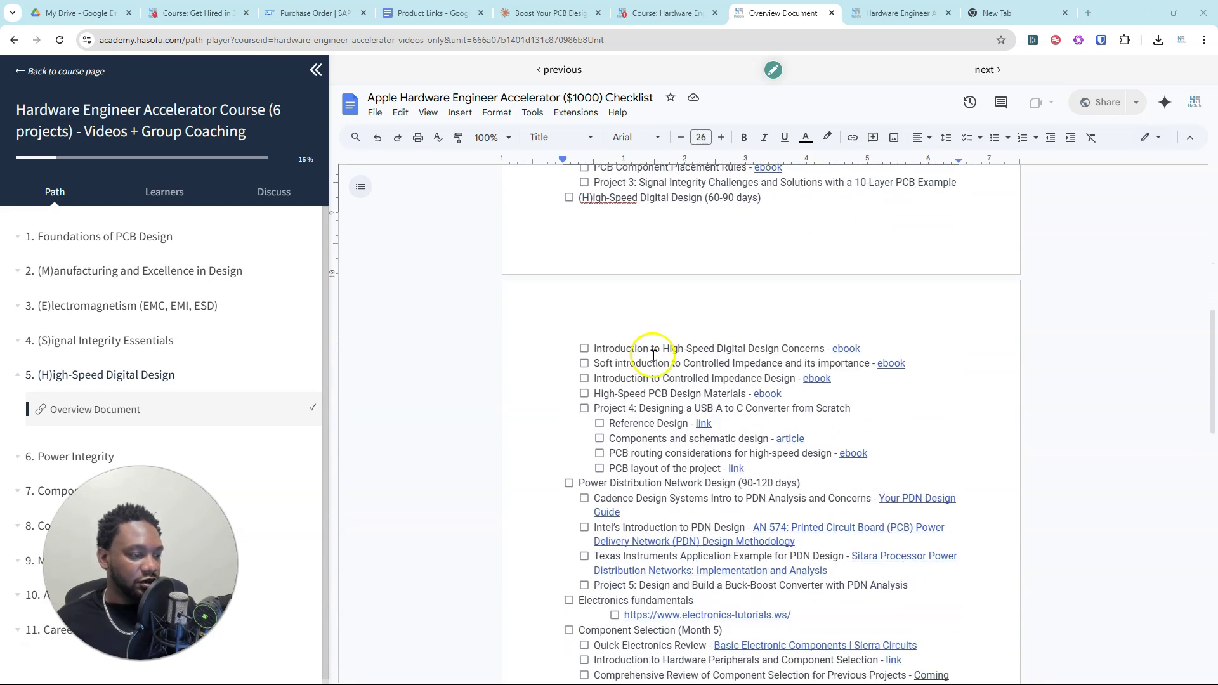
scroll(659, 349, down, 2)
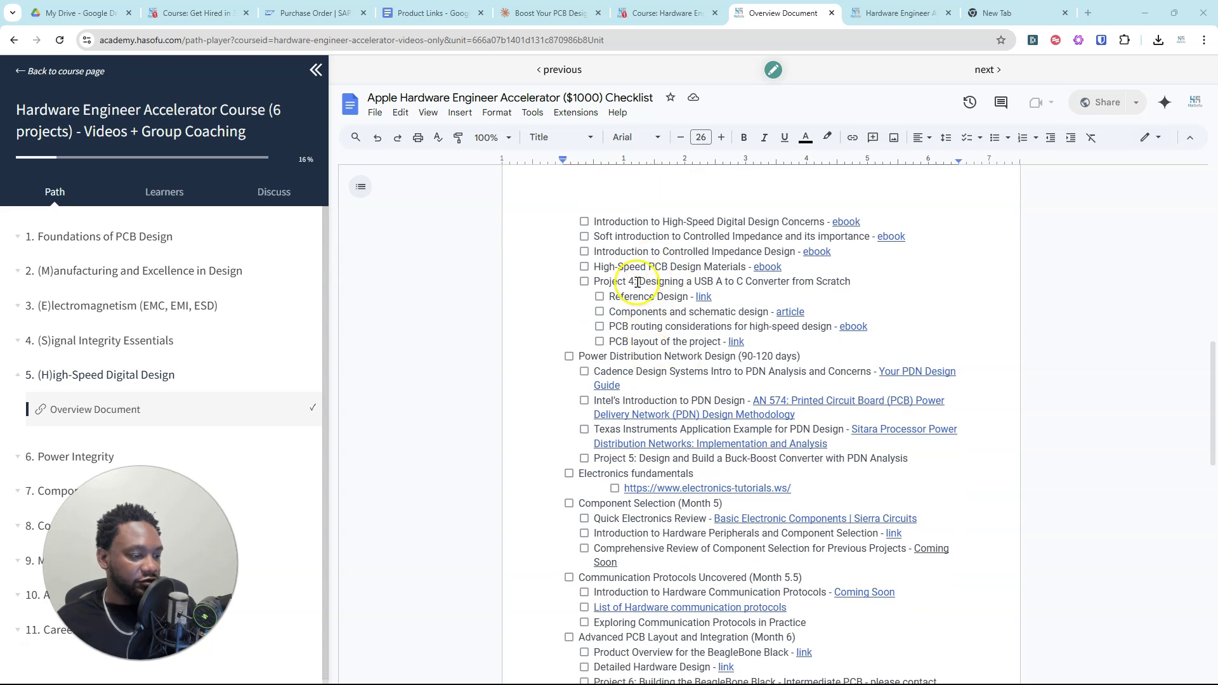
scroll(677, 315, down, 1)
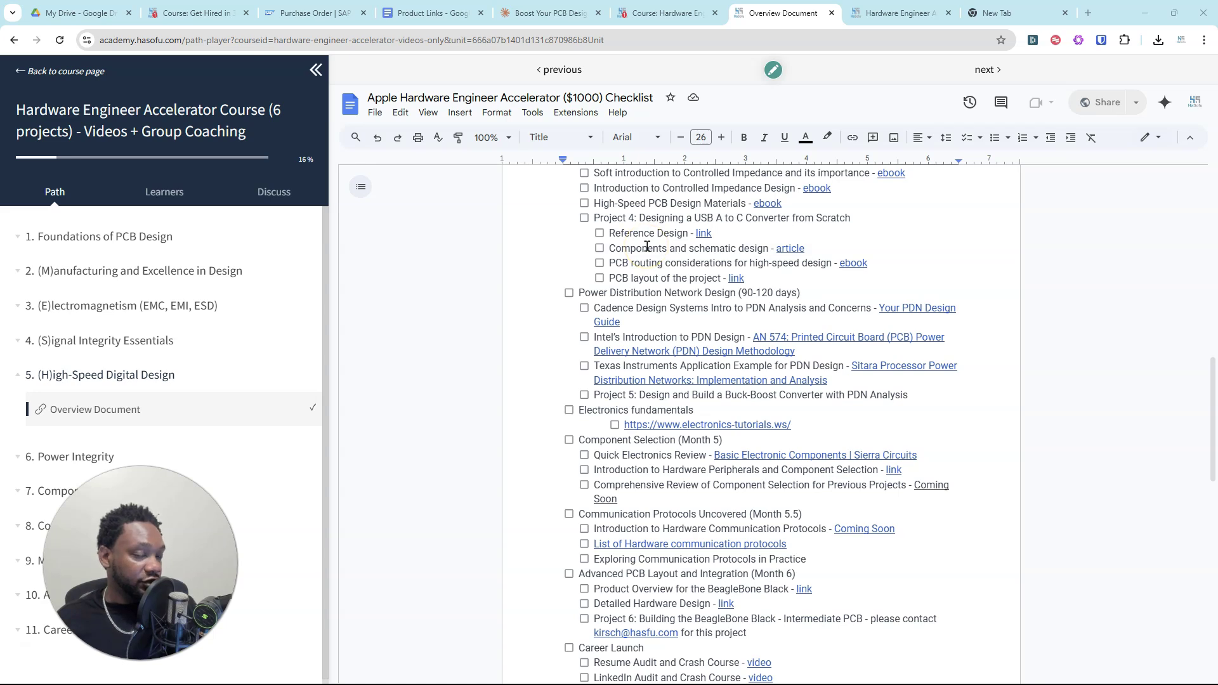
- Review the Project 4 USB A to C Converter items and the remaining checklist, and expand the Foundations of PCB Design module
scroll(647, 247, up, 1)
click(600, 290)
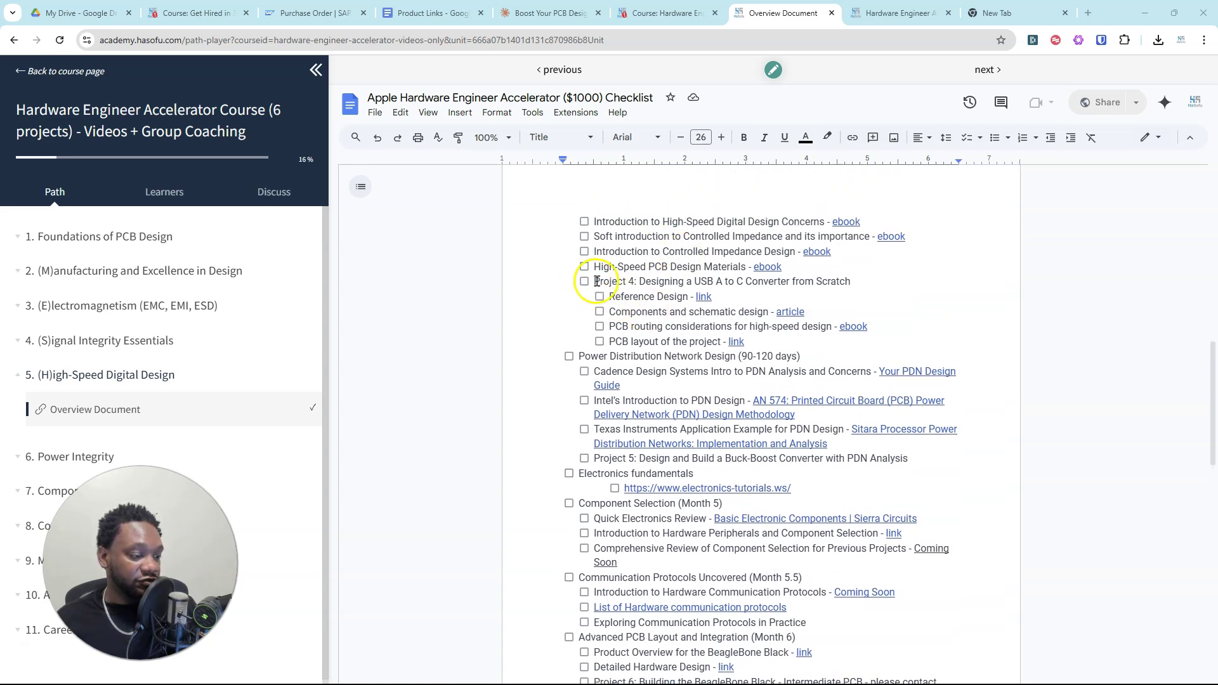
drag(597, 281, 685, 314)
click(646, 311)
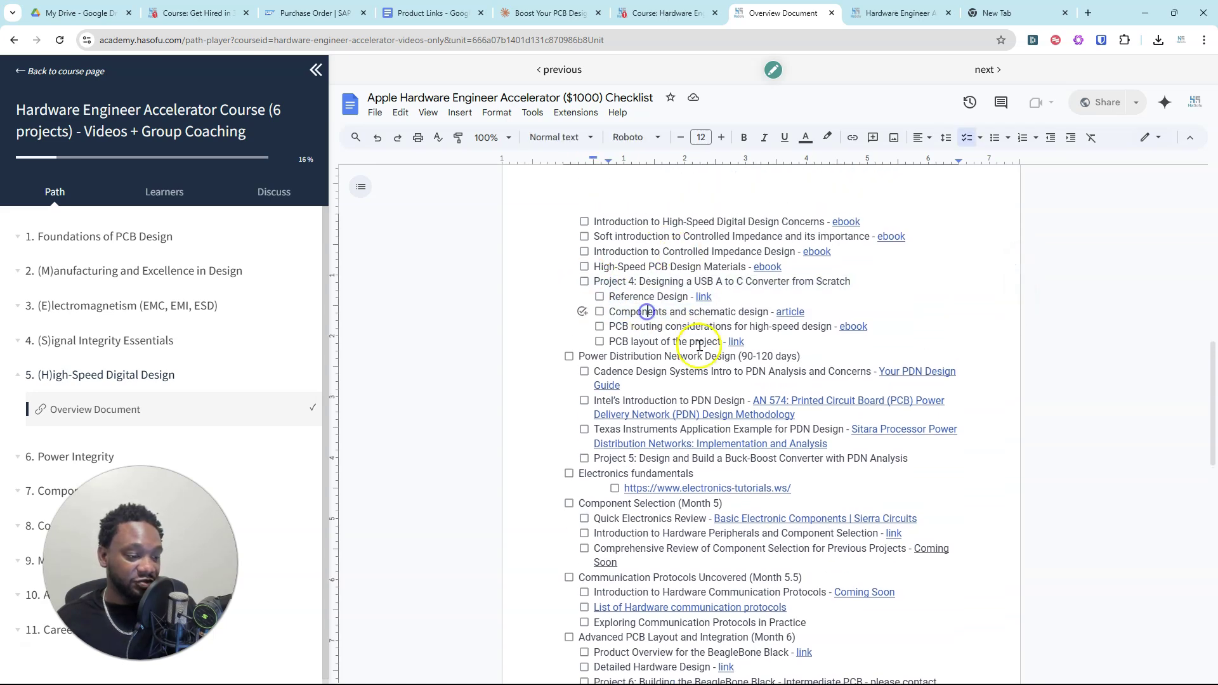
scroll(700, 346, down, 4)
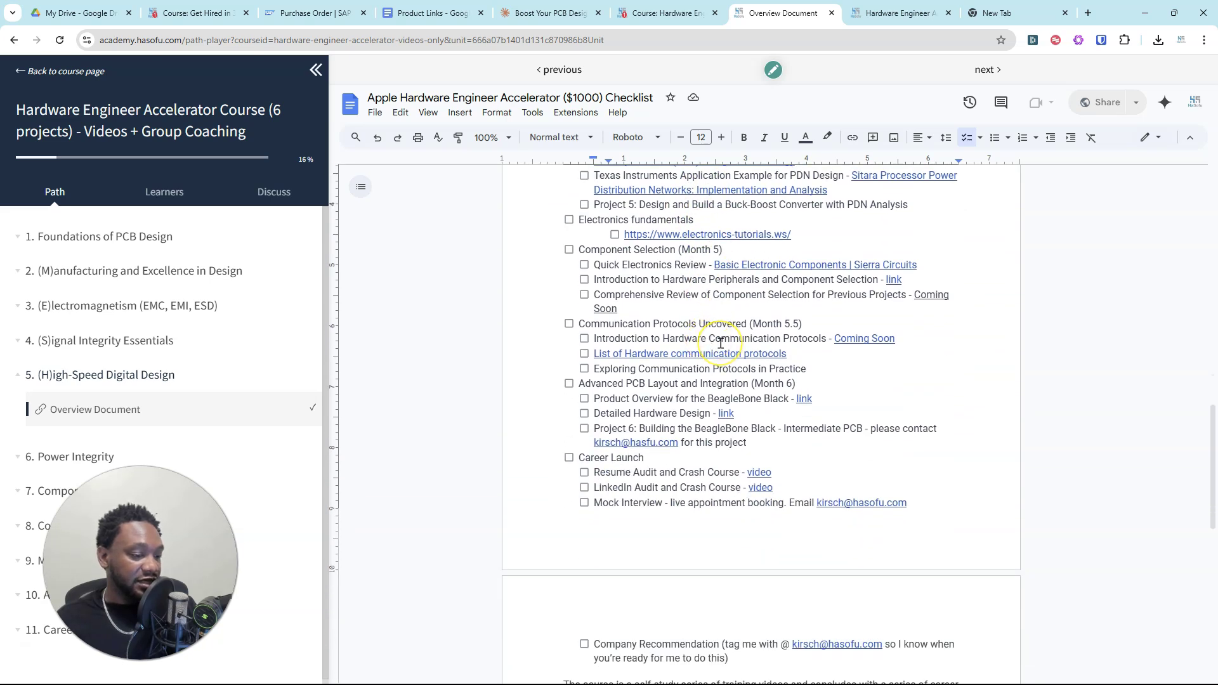
scroll(723, 340, up, 15)
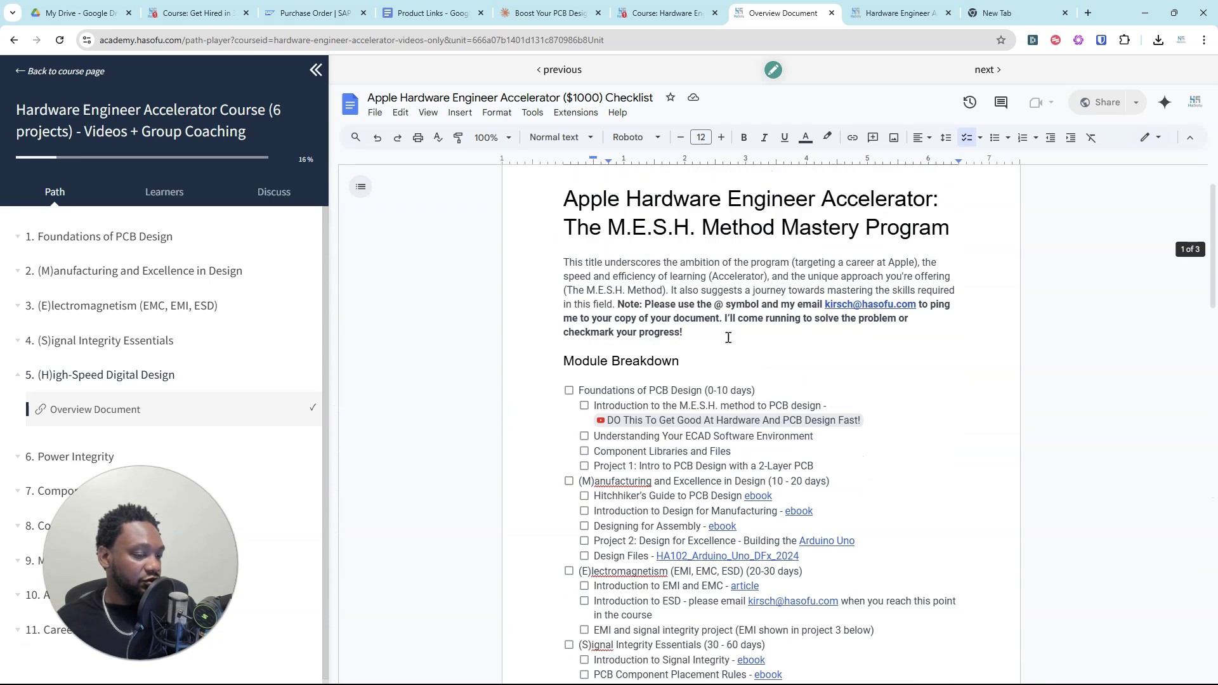
scroll(728, 337, up, 1)
click(102, 238)
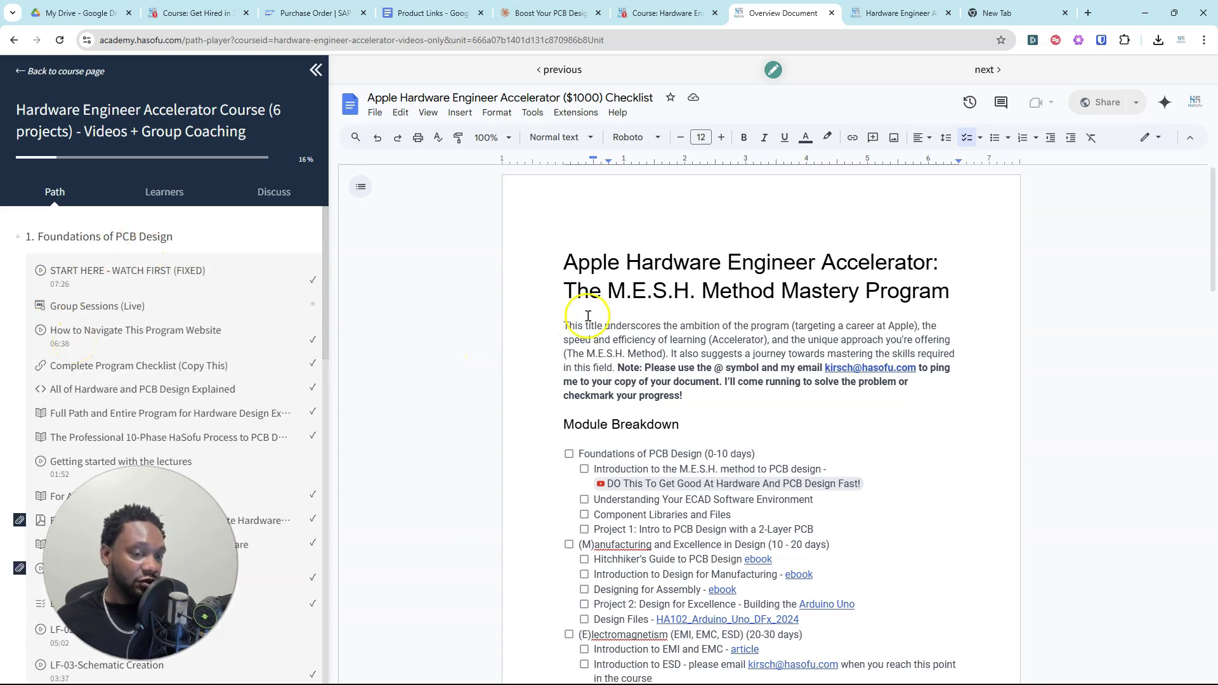
- Switch back to Allegro 3DX Canvas, inspect the chip and both USB connectors on the board, and minimize the window
mouse_move(818, 674)
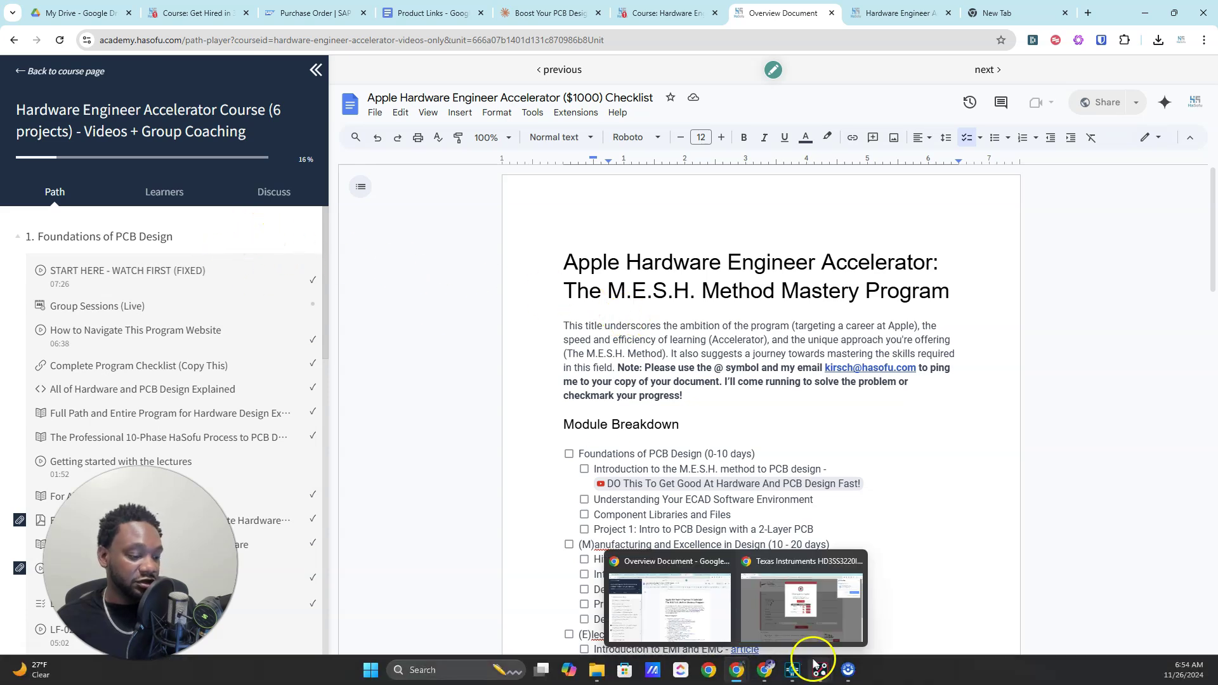
click(887, 603)
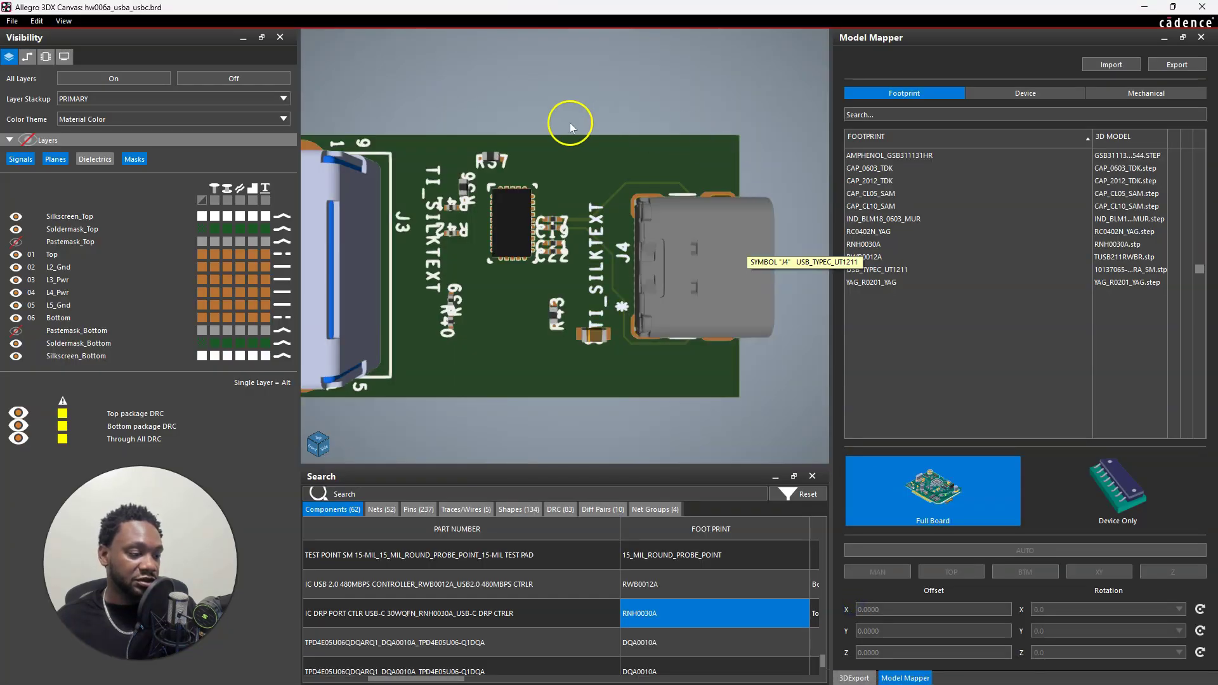
drag(483, 119, 538, 112)
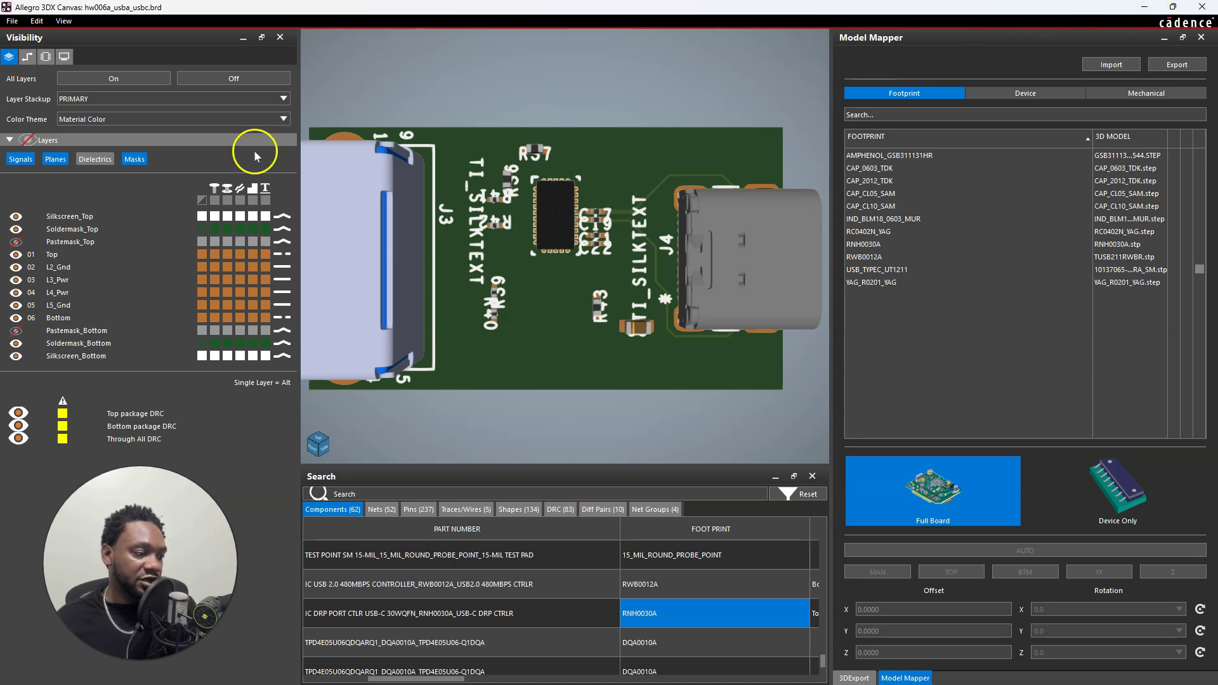
scroll(598, 127, up, 5)
scroll(660, 247, down, 4)
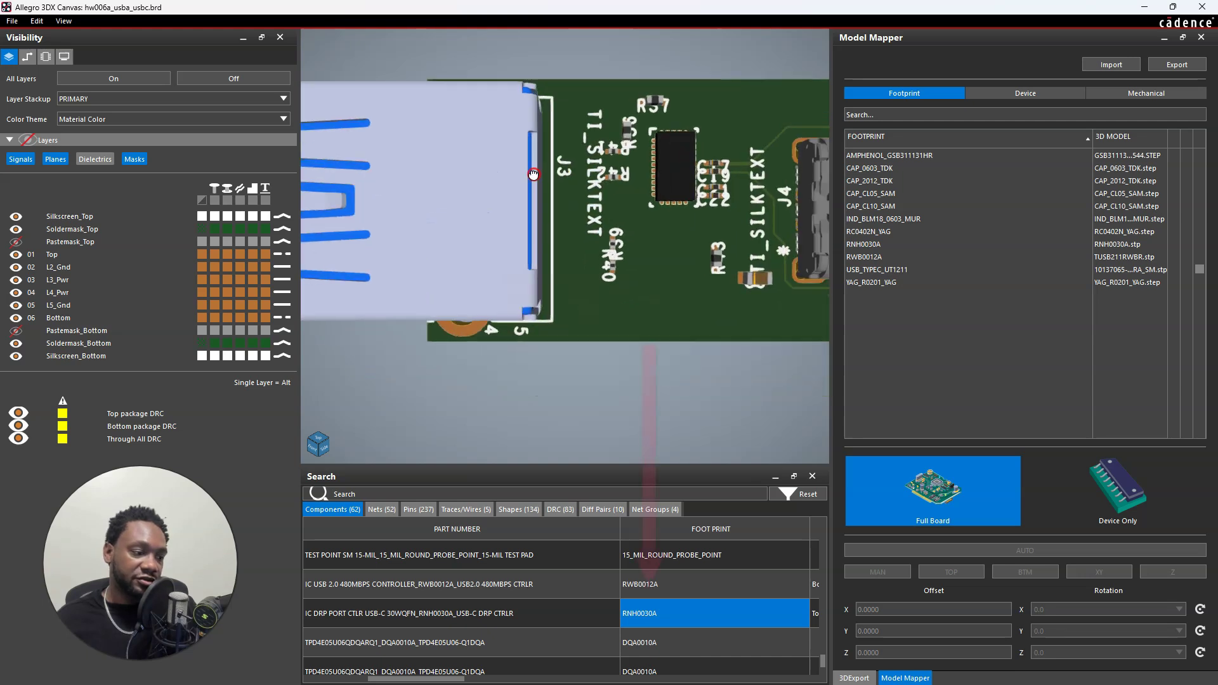
click(1144, 7)
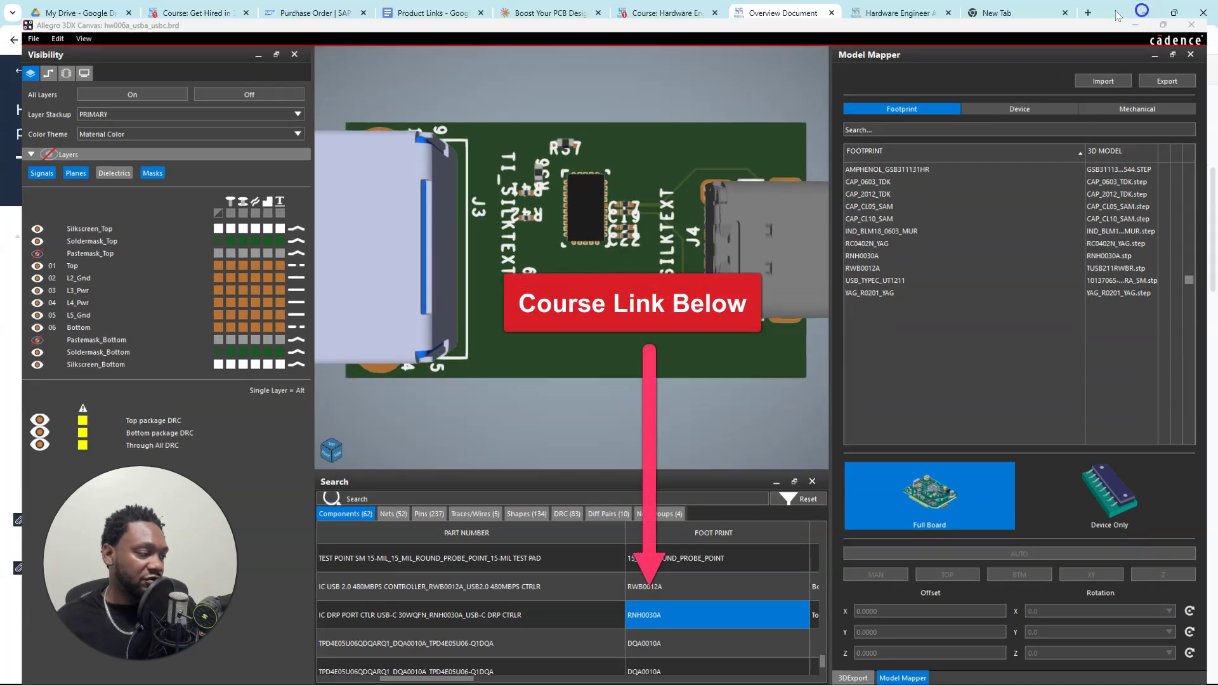